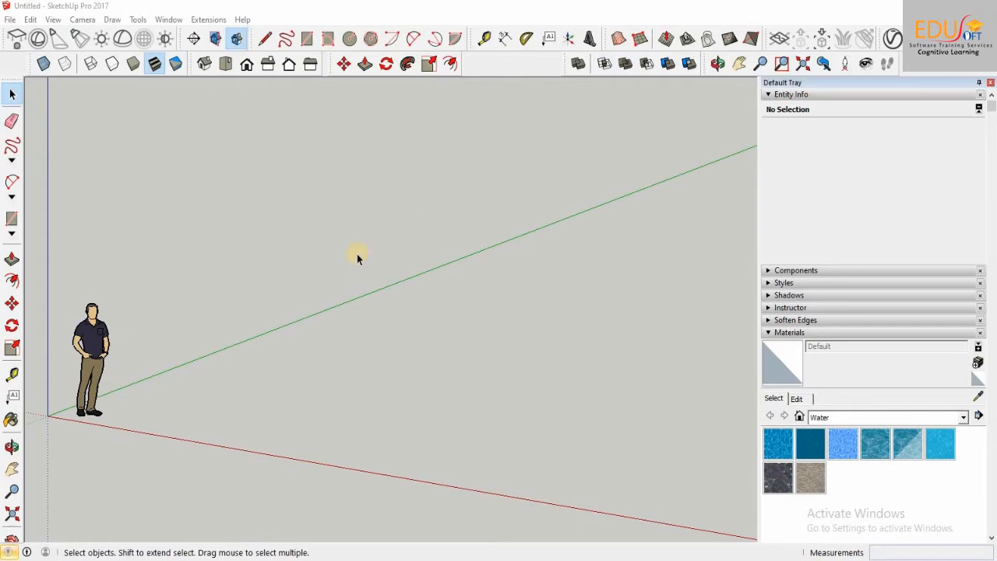
Step: Display the Sandbox toolbar in the workspace and close the toolbar settings
left_click(53, 20)
left_click(72, 36)
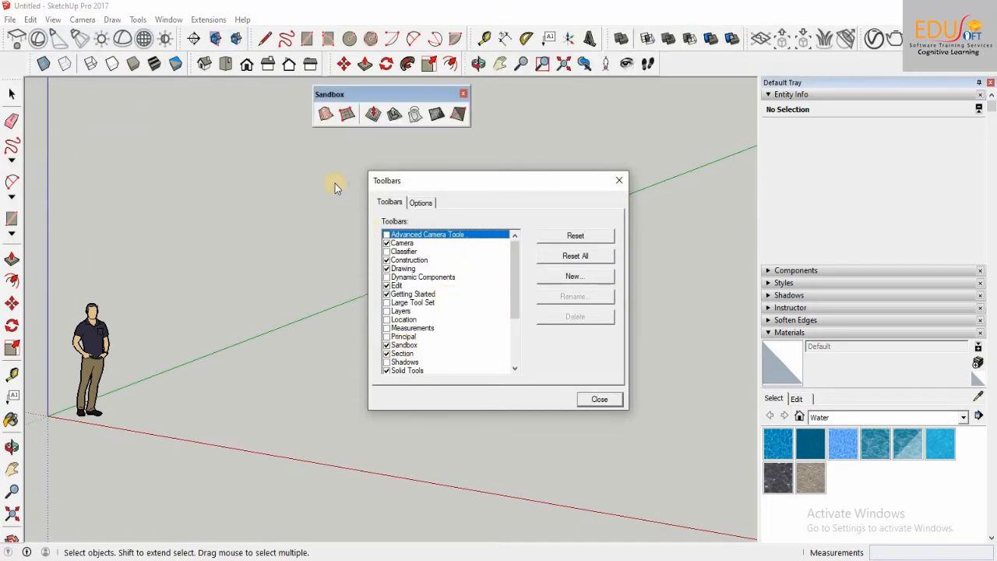
left_click(387, 346)
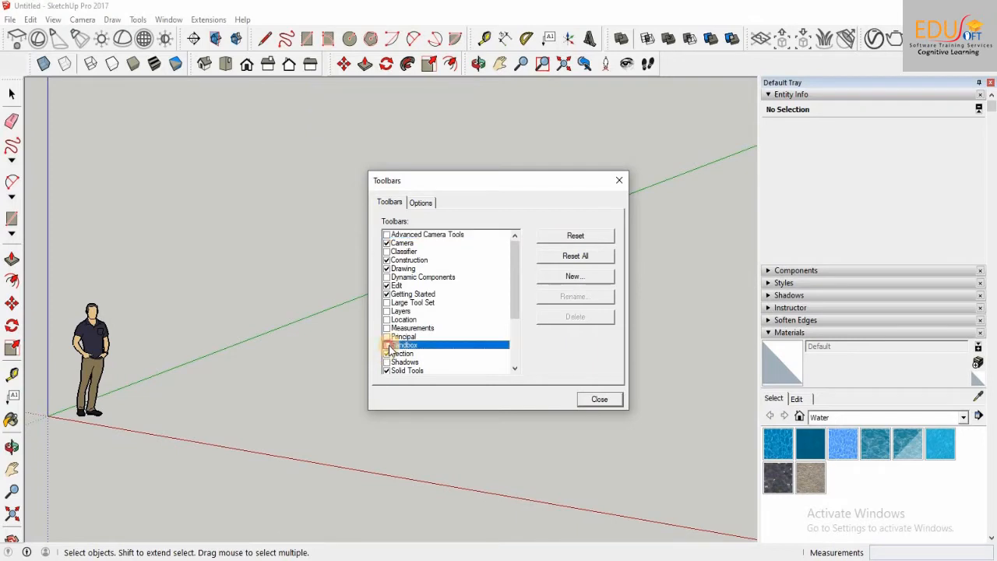
left_click(387, 346)
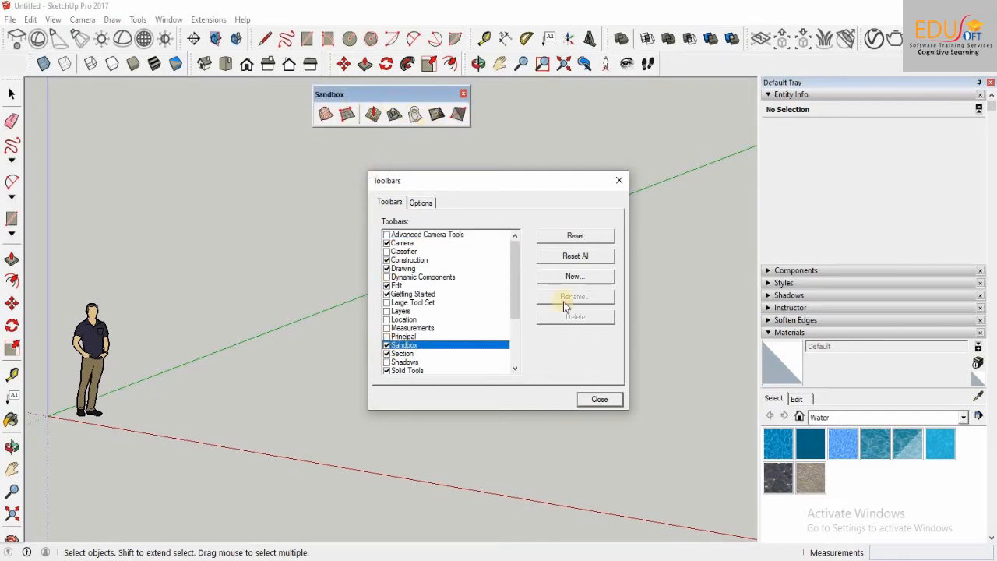
left_click(598, 400)
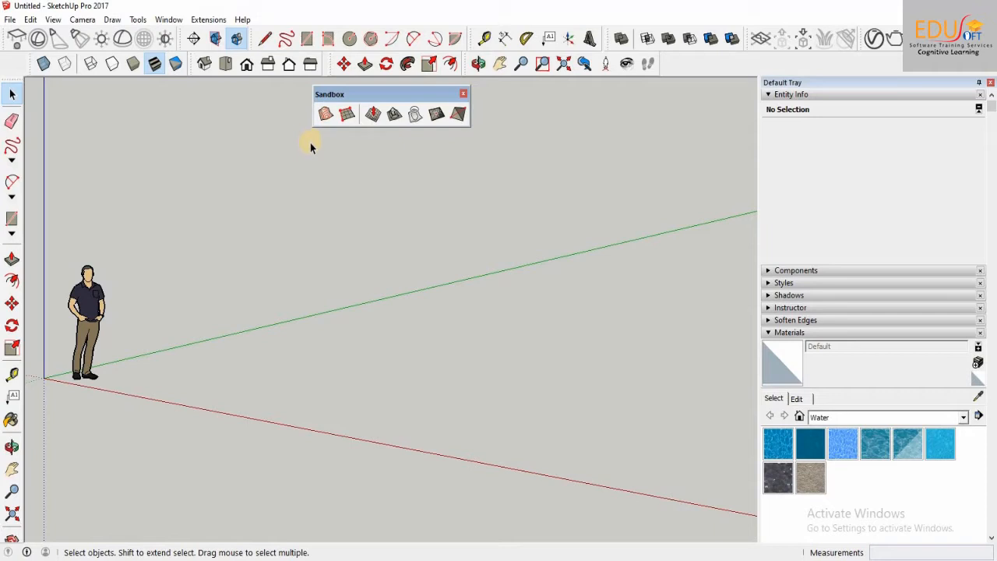
Step: In the top view, draw four wavy freehand contour lines side by side, running roughly parallel to the green axis
left_click(226, 64)
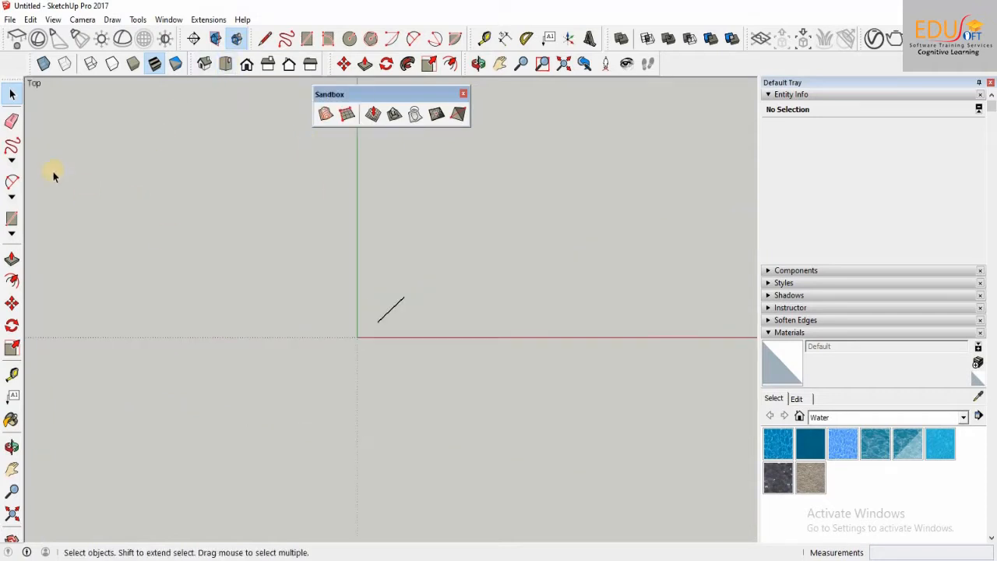
left_click(11, 160)
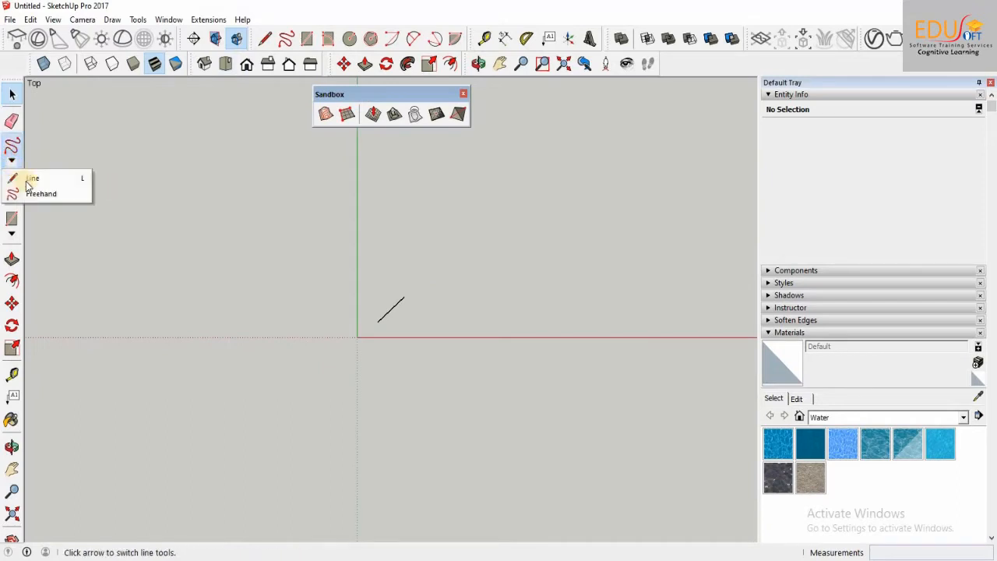
left_click(25, 195)
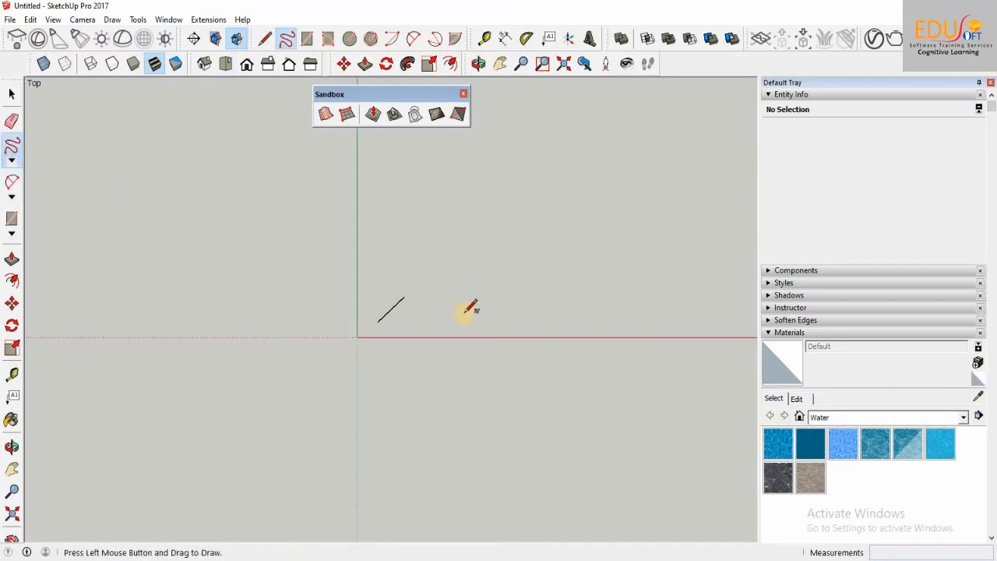
mouse_move(449, 162)
left_mouse_down()
mouse_move(459, 243)
mouse_move(453, 320)
left_mouse_up()
left_click_drag(518, 160, 524, 274)
mouse_move(584, 193)
left_mouse_down()
mouse_move(606, 251)
mouse_move(599, 322)
left_mouse_up()
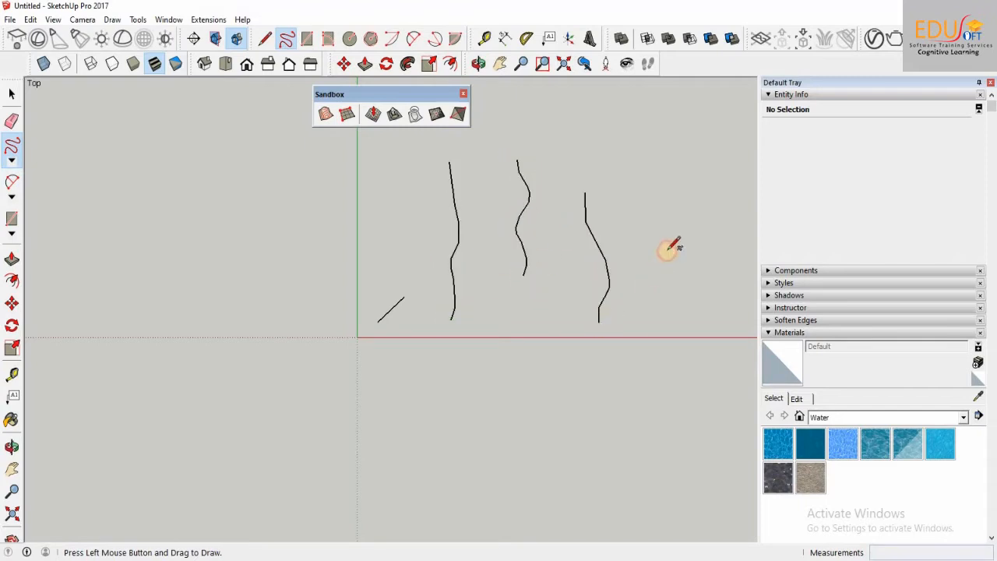
left_click_drag(673, 227, 673, 336)
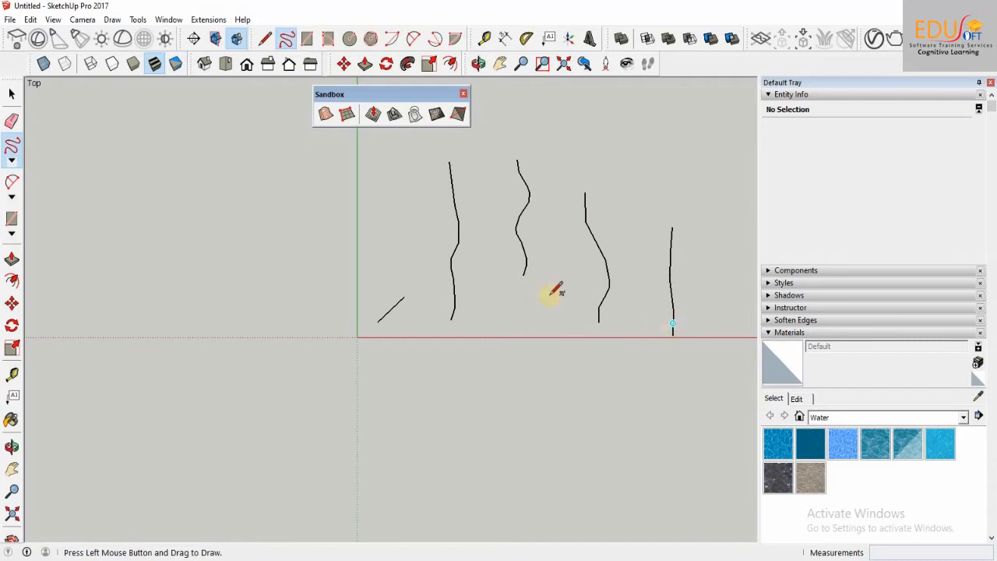
Step: In the front view, move the first freehand curve, nearest the figure, about 180 mm diagonally upward
left_click(12, 95)
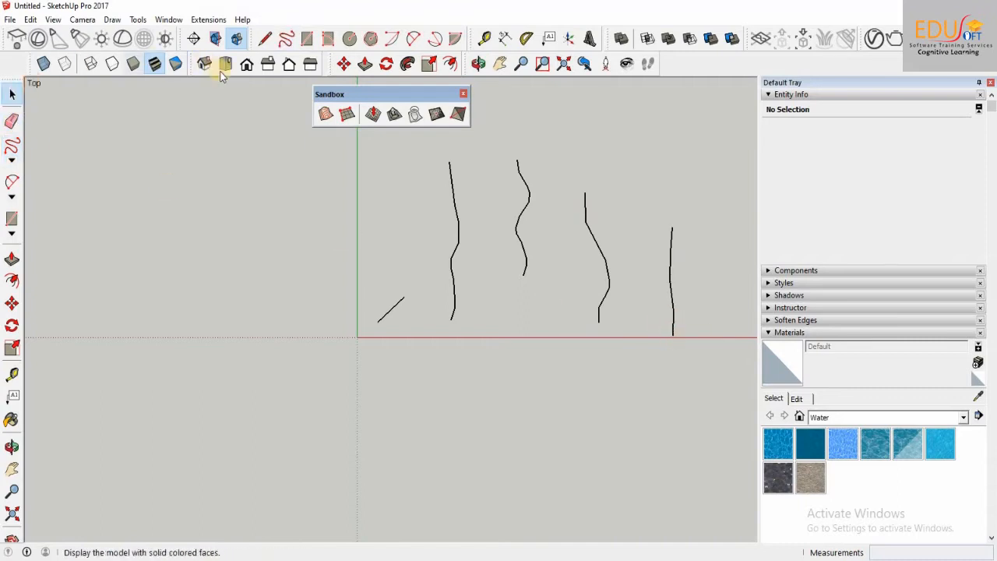
left_click(247, 66)
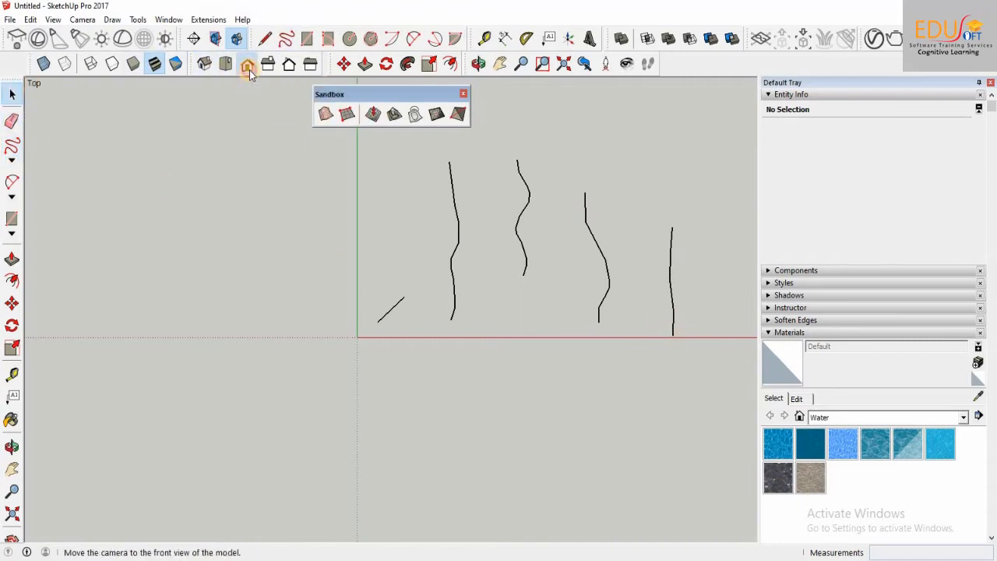
left_click_drag(335, 385, 312, 359)
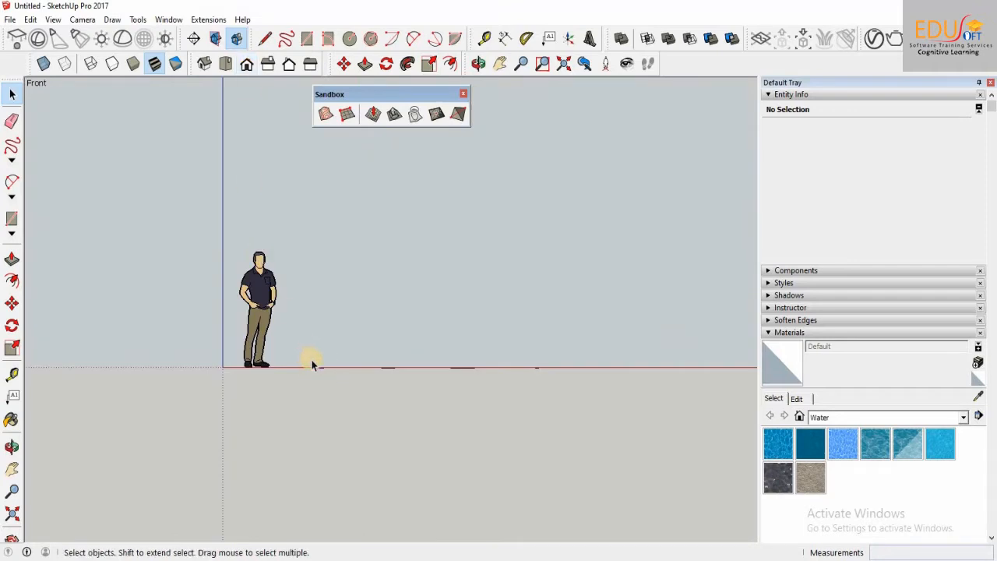
left_click(12, 303)
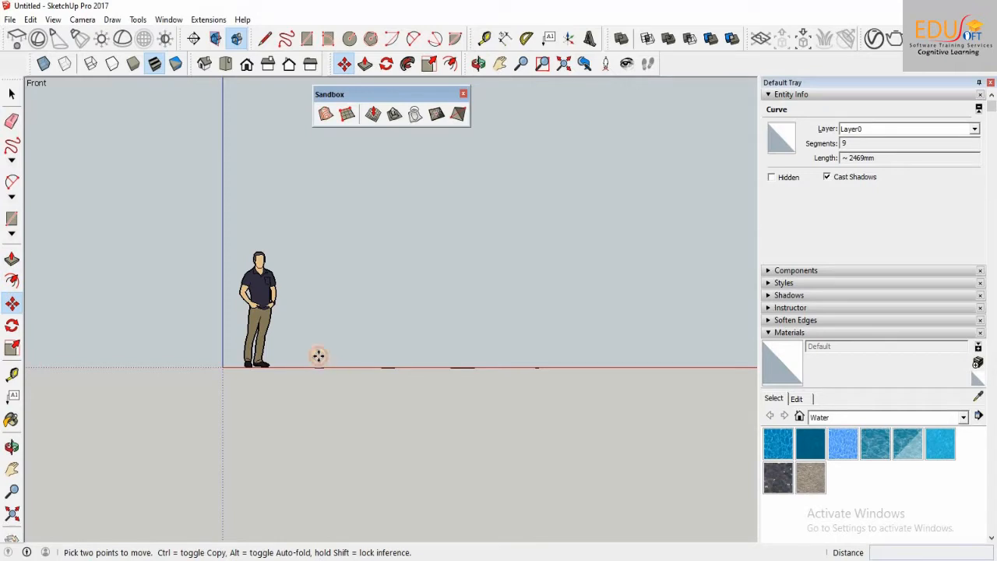
left_click(318, 357)
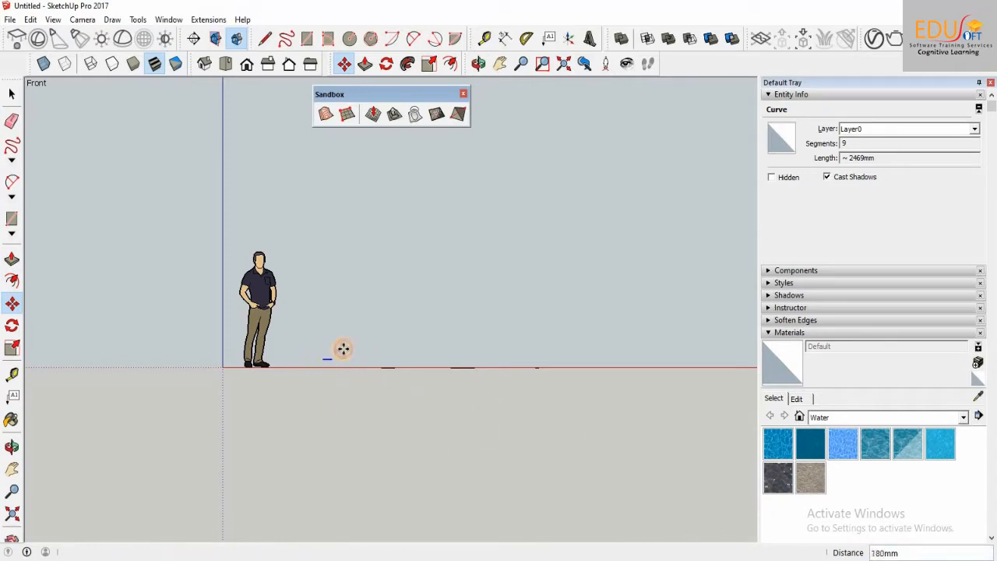
left_click(338, 351)
Step: Select the third freehand curve and move it about 130 mm downward, below the red axis
left_click(12, 96)
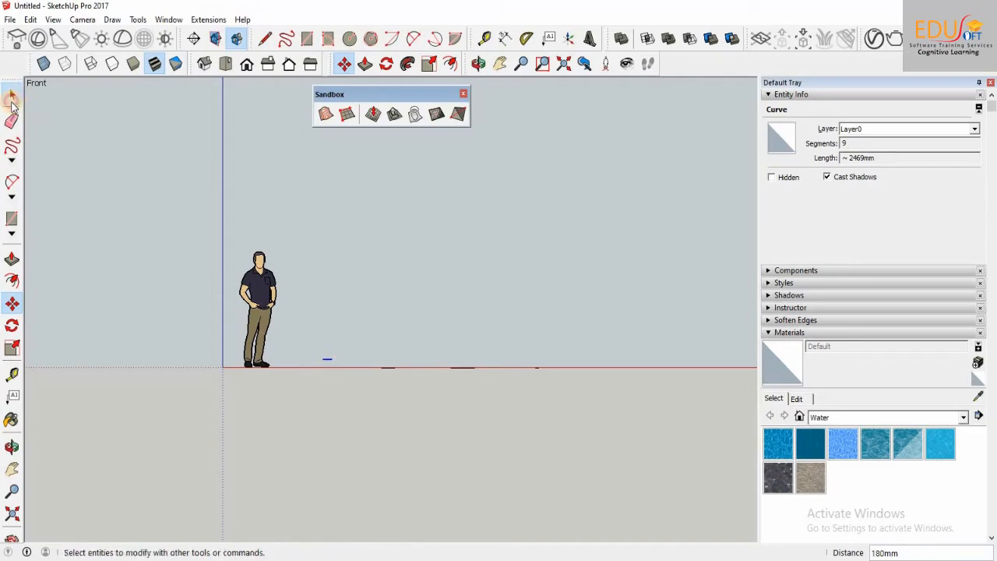
left_click(357, 355)
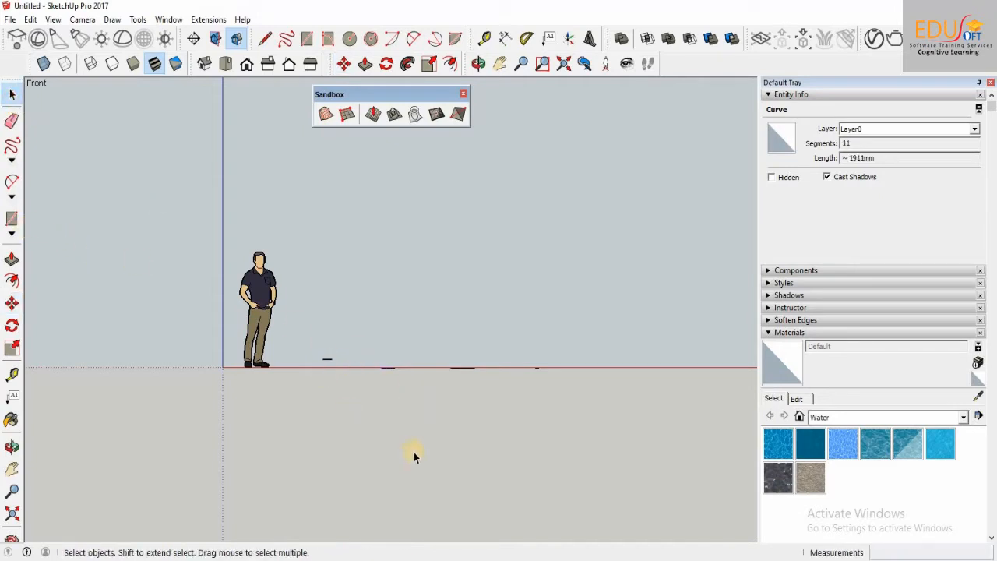
left_click(454, 348)
left_click(462, 367)
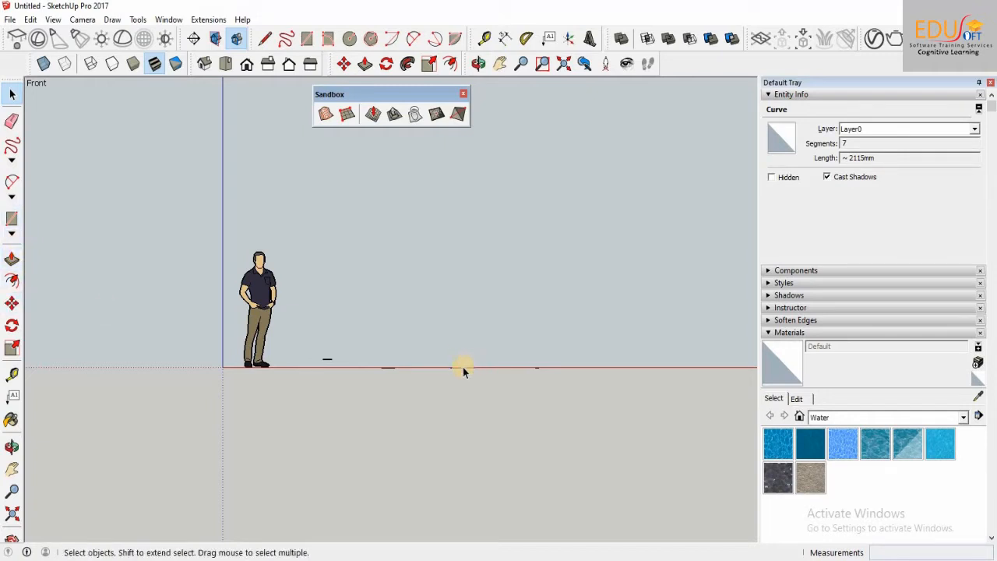
left_click(11, 303)
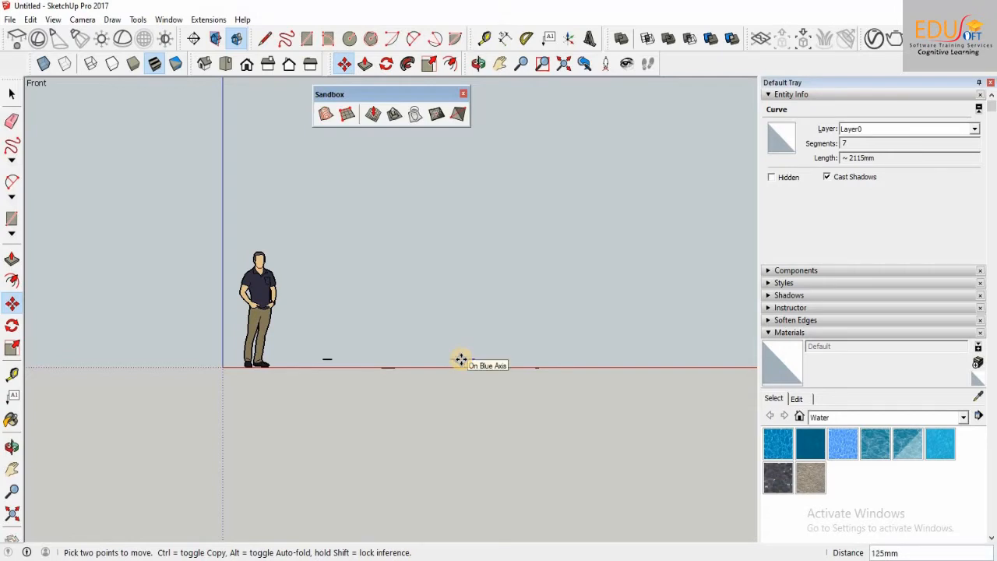
scroll(460, 358, "up", 2)
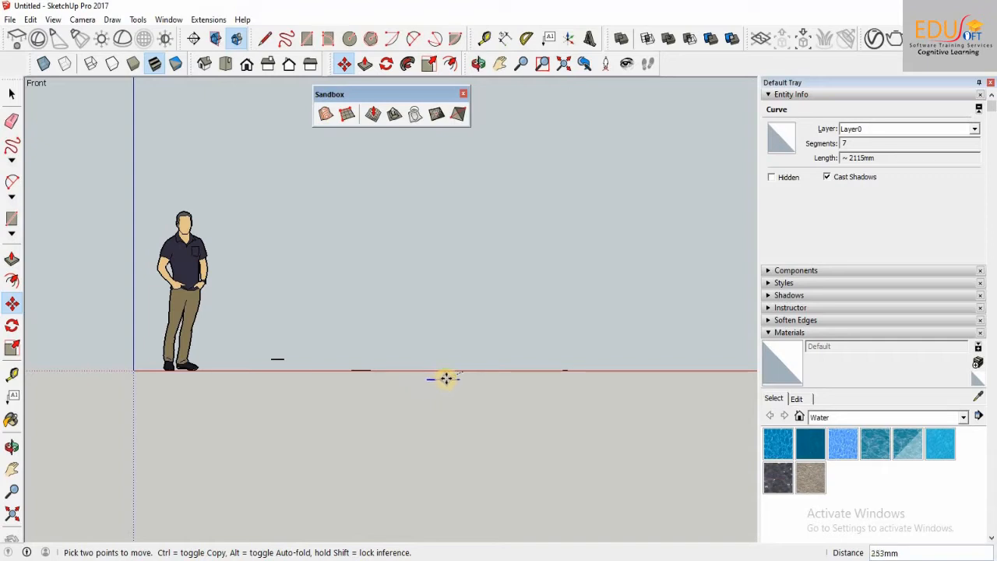
left_click(464, 382)
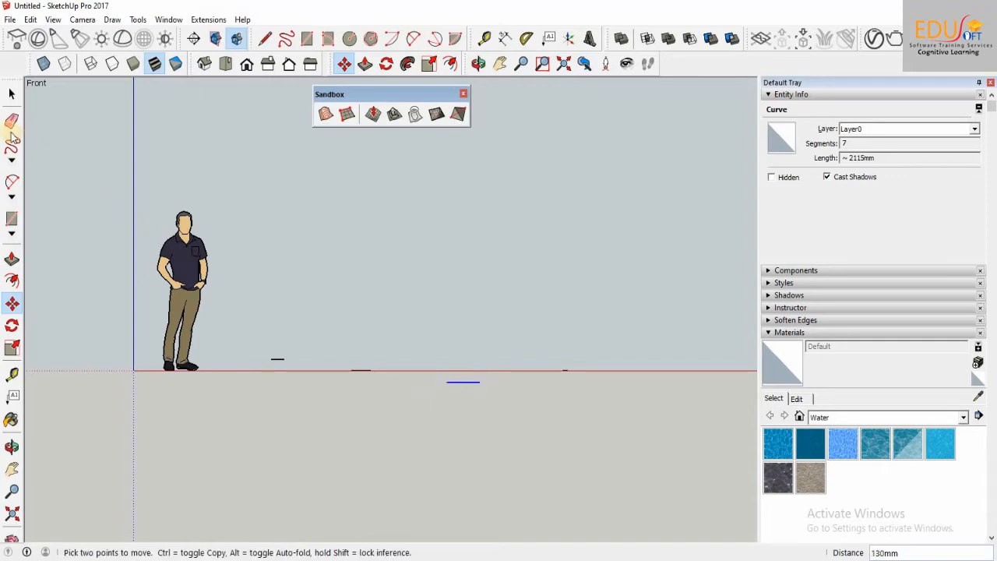
Step: Move the fourth, outermost freehand curve about 566 mm toward the other curves and slightly above the red axis
left_click(14, 95)
left_click_drag(566, 399, 550, 348)
left_click(11, 303)
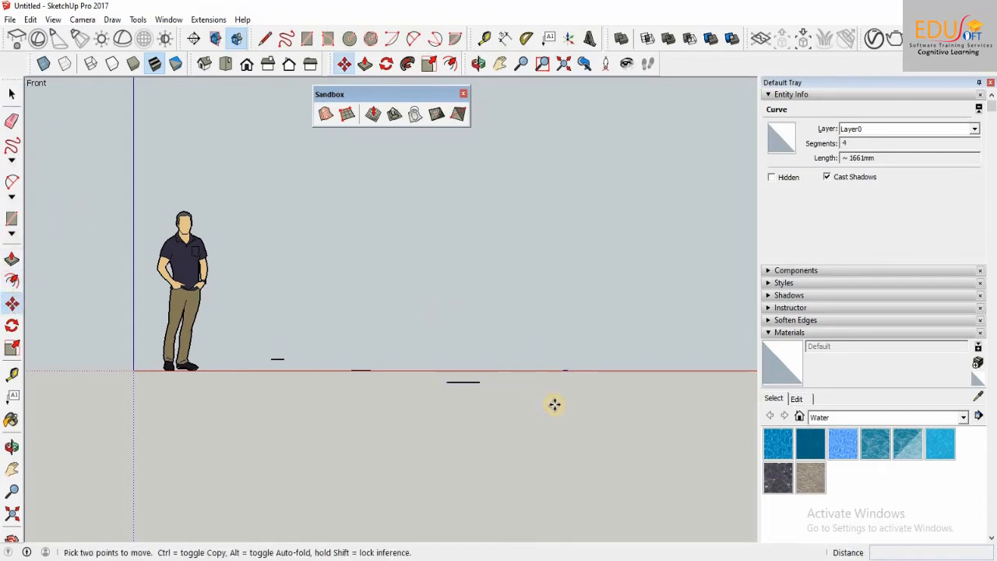
left_click(564, 368)
scroll(552, 365, "up", 2)
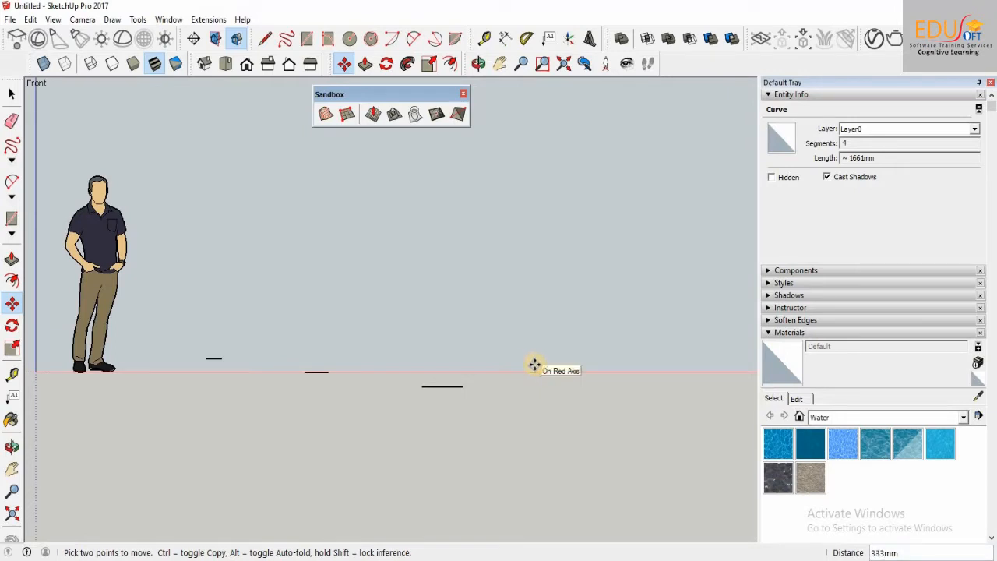
scroll(518, 363, "up", 1)
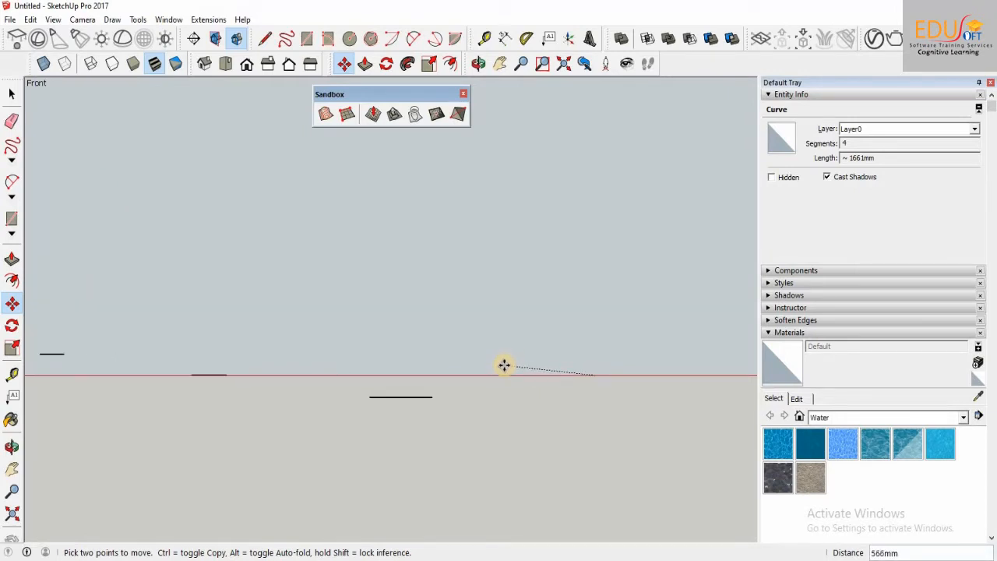
left_click(504, 364)
scroll(579, 356, "down", 3)
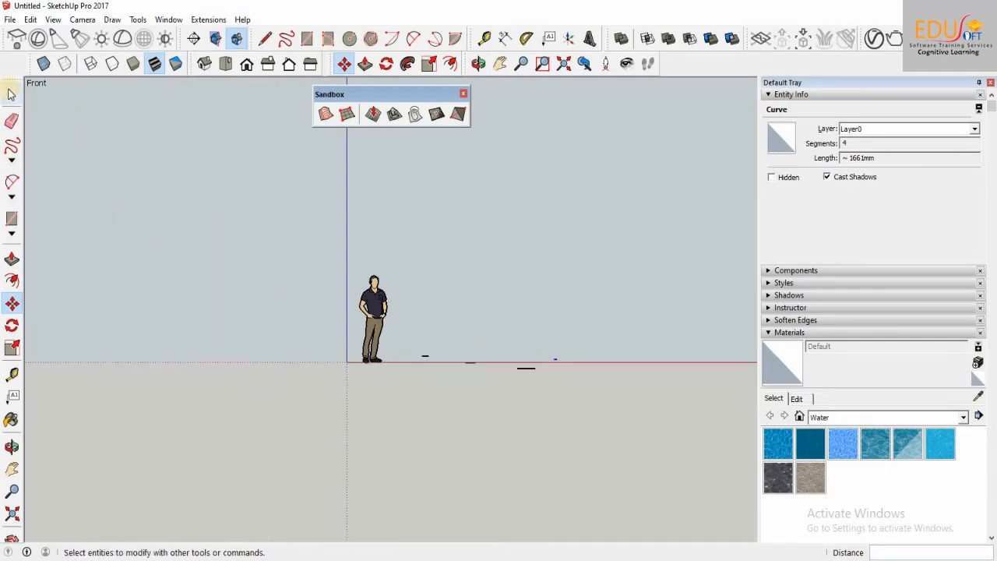
Step: Select all four freehand curves, generate a terrain surface with From Contours, and inspect it in 3D
left_click(12, 93)
left_click_drag(408, 317, 620, 416)
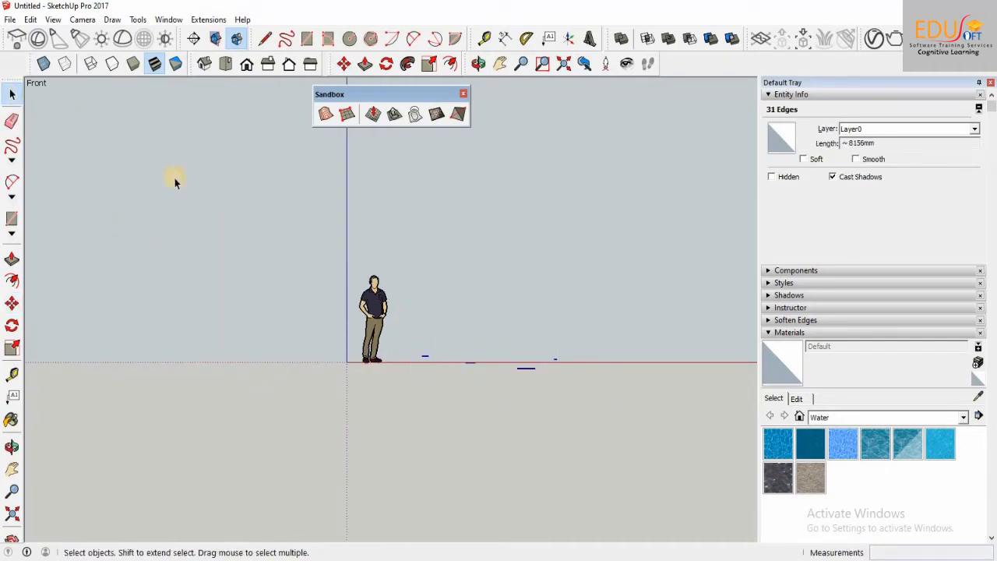
left_click(322, 119)
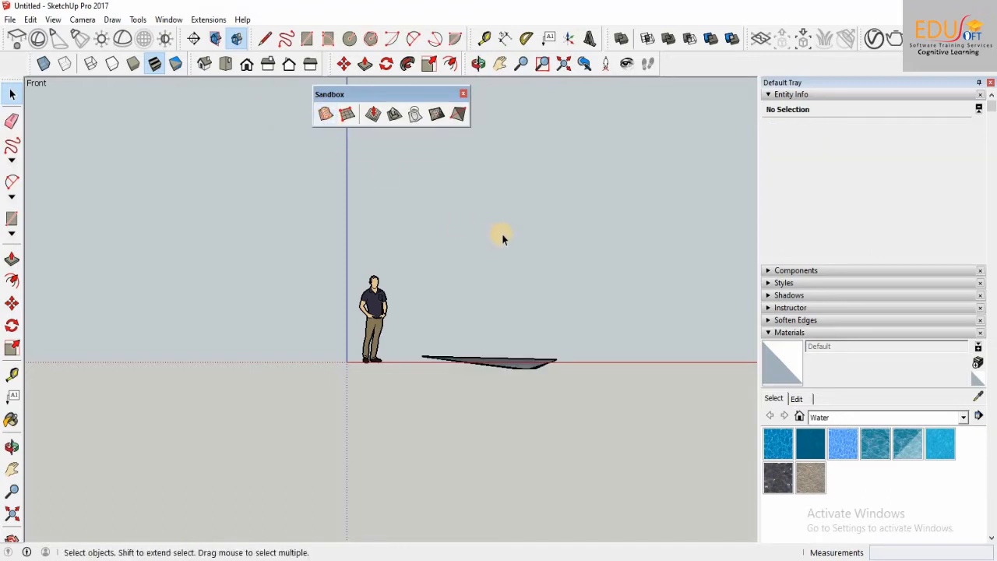
middle_click_drag(501, 234, 473, 372)
middle_click_drag(578, 462, 641, 460)
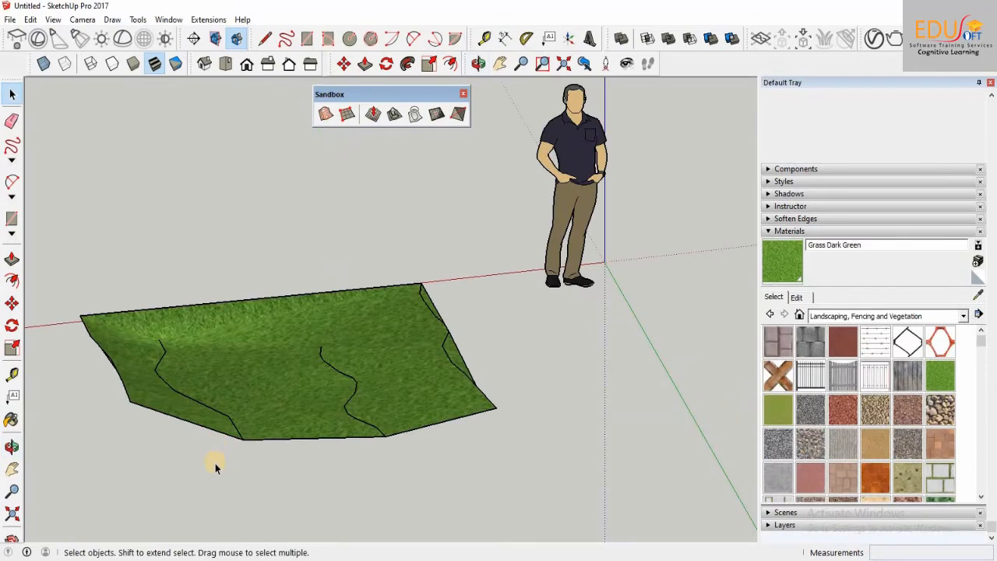
middle_click_drag(216, 466, 296, 489)
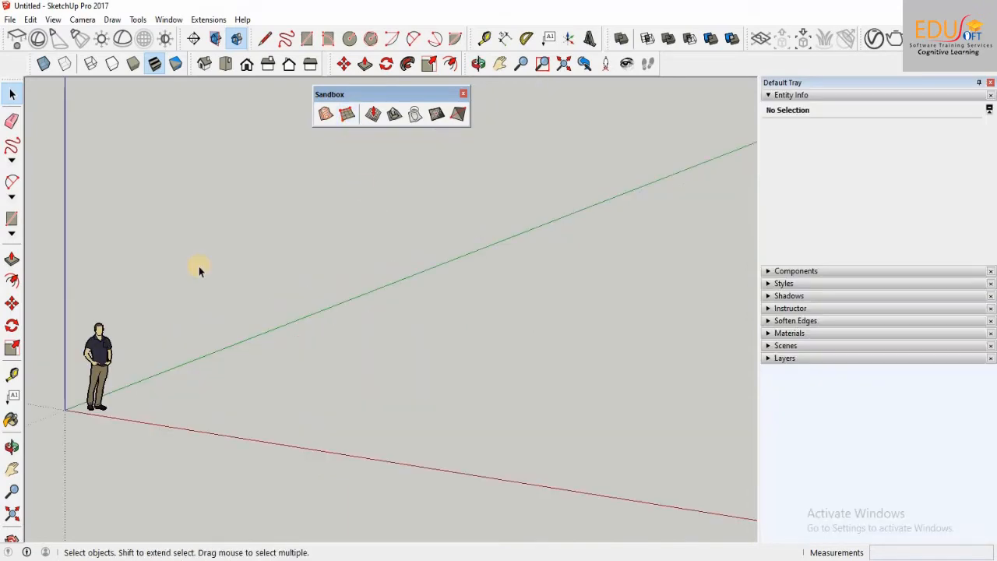
Step: In the top view, draw a From Scratch sandbox grid beside the origin with 100 cm spacing, six cells along red and five along green
left_click(347, 117)
left_click(225, 65)
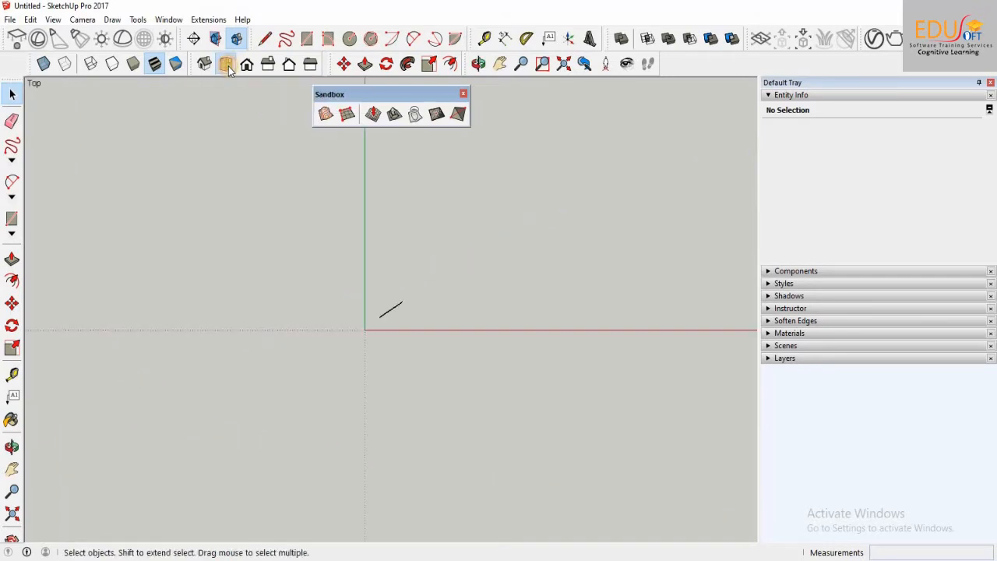
left_click(348, 117)
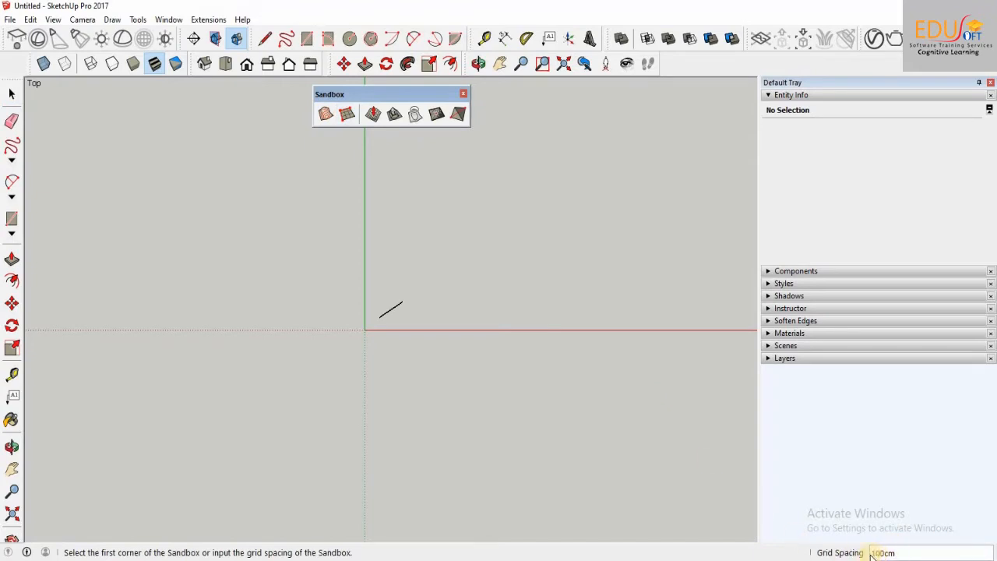
left_click(427, 295)
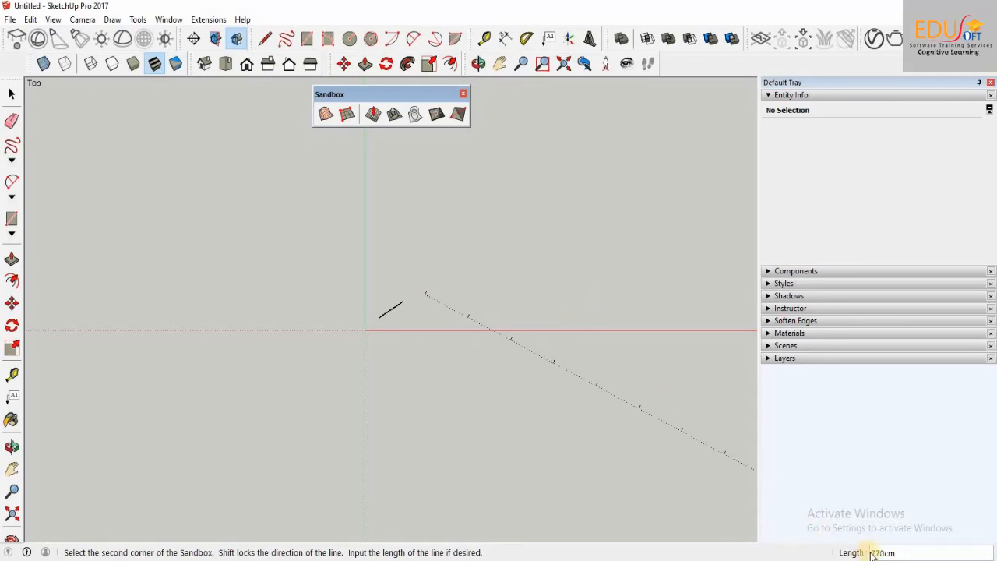
left_click(720, 294)
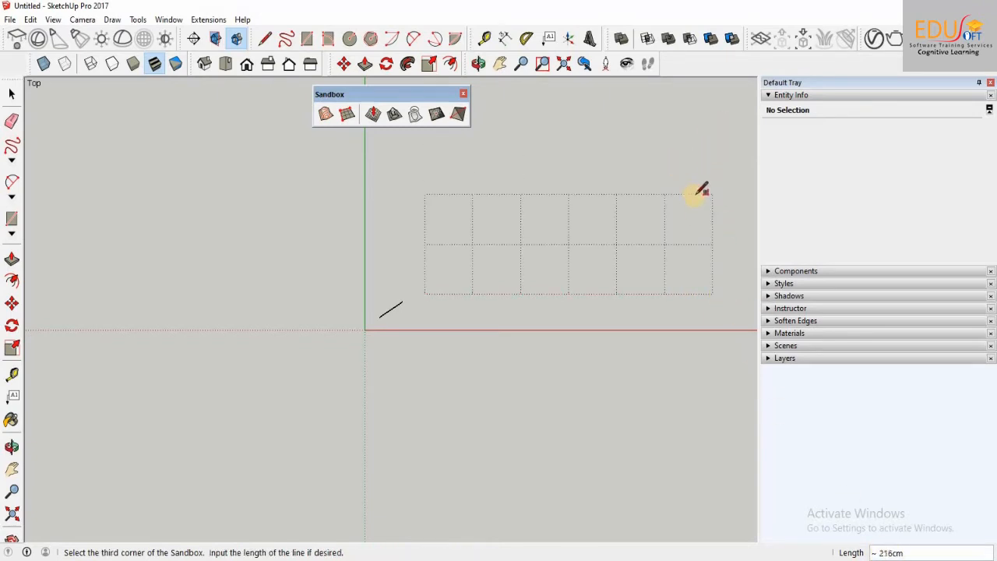
scroll(701, 190, "down", 2)
scroll(713, 133, "up", 1)
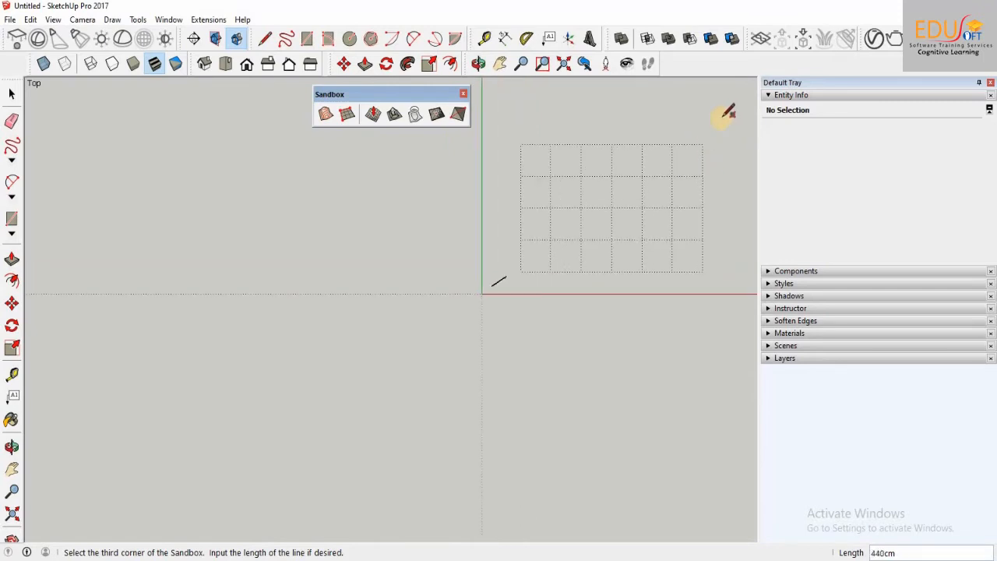
scroll(729, 111, "up", 2)
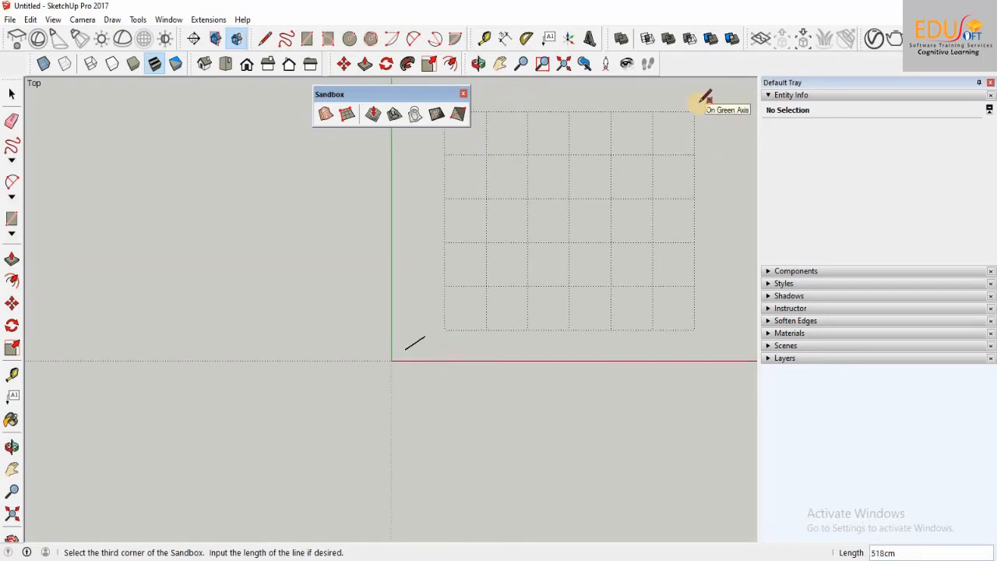
left_click(699, 102)
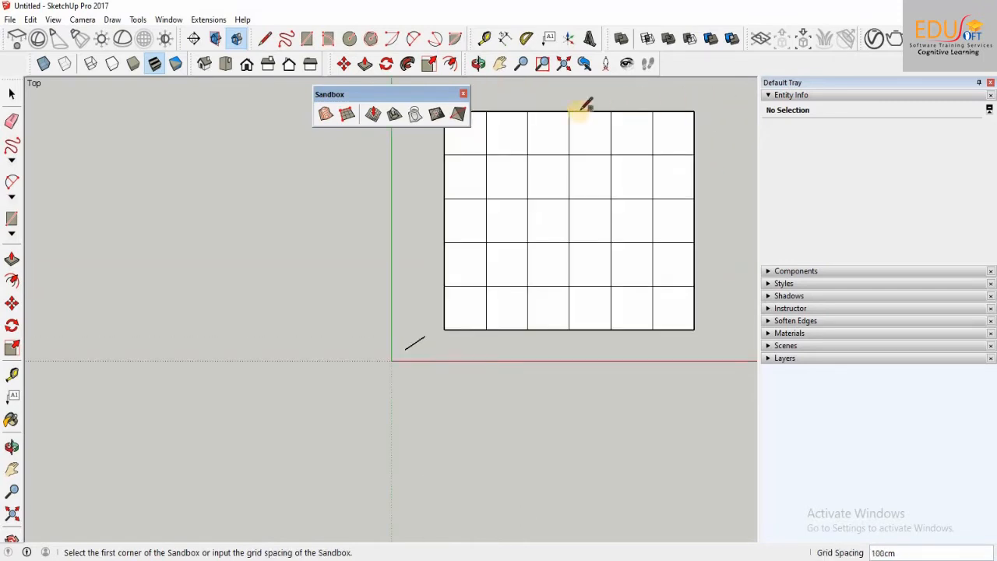
Step: Show the finished sandbox grid in an isometric view and open its group for editing
left_click(10, 94)
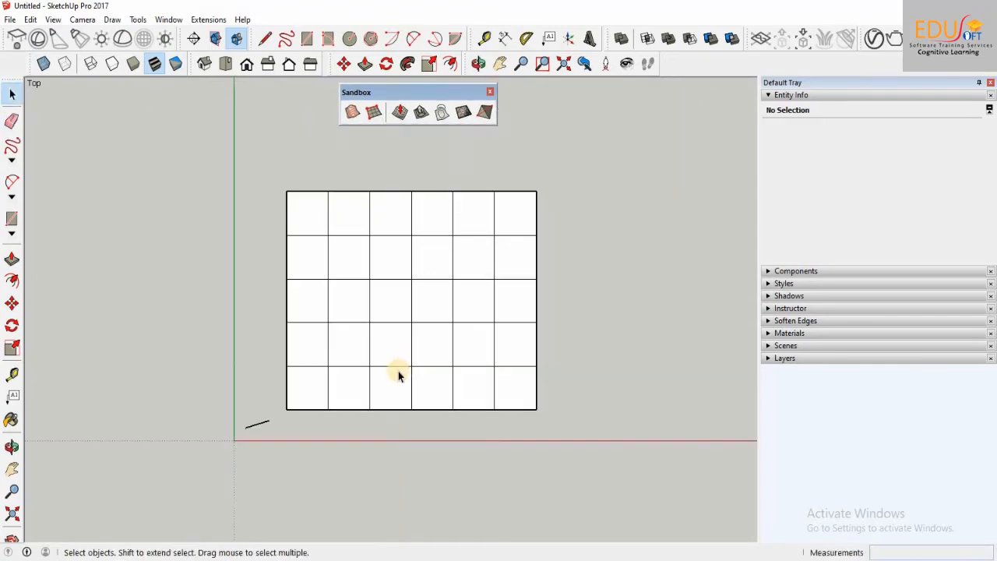
left_click(204, 64)
middle_click_drag(476, 427, 499, 379)
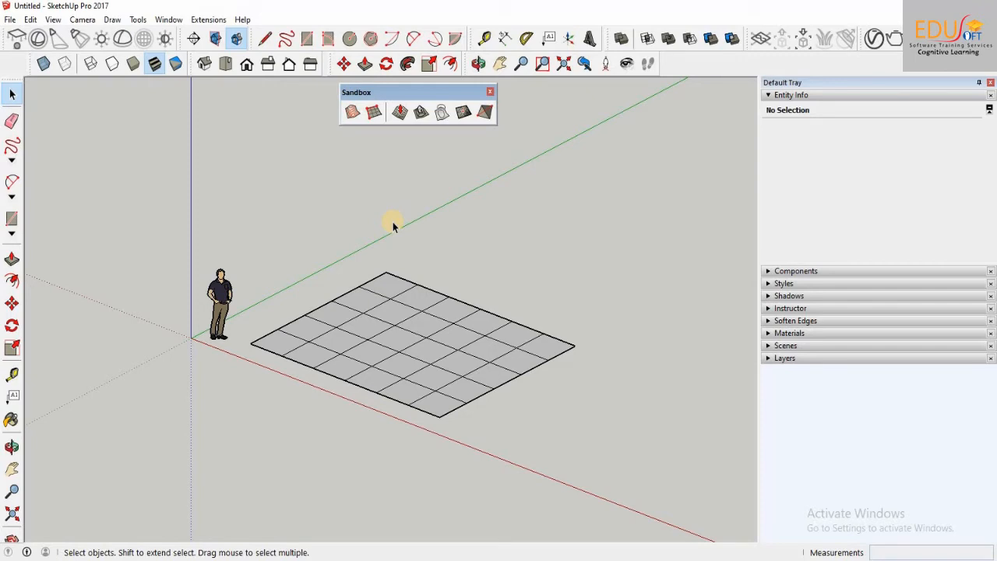
double_click(487, 346)
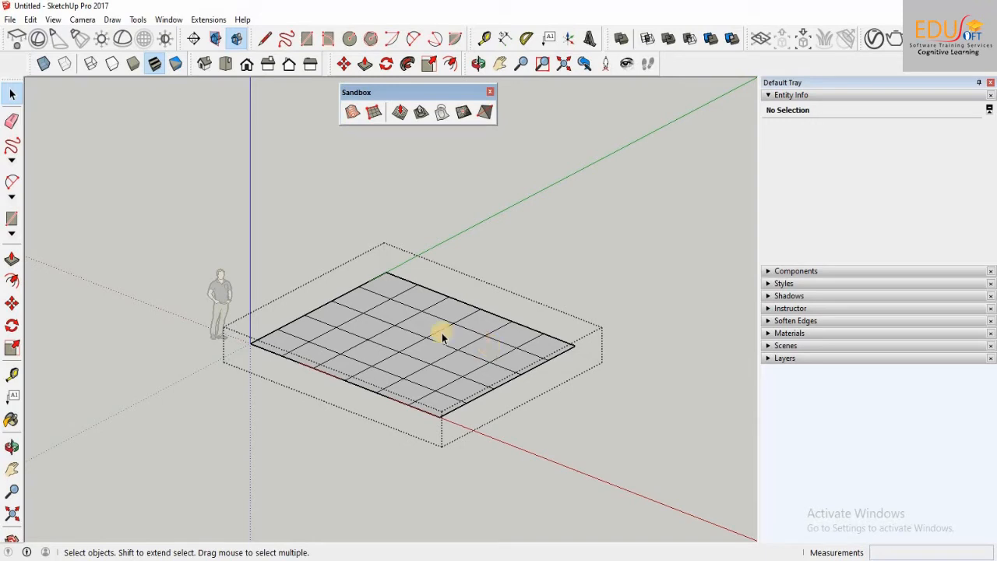
Step: Use Smoove with a 25 cm radius to raise one interior grid point about 50 cm and lift the points of an adjoining face
left_click(399, 113)
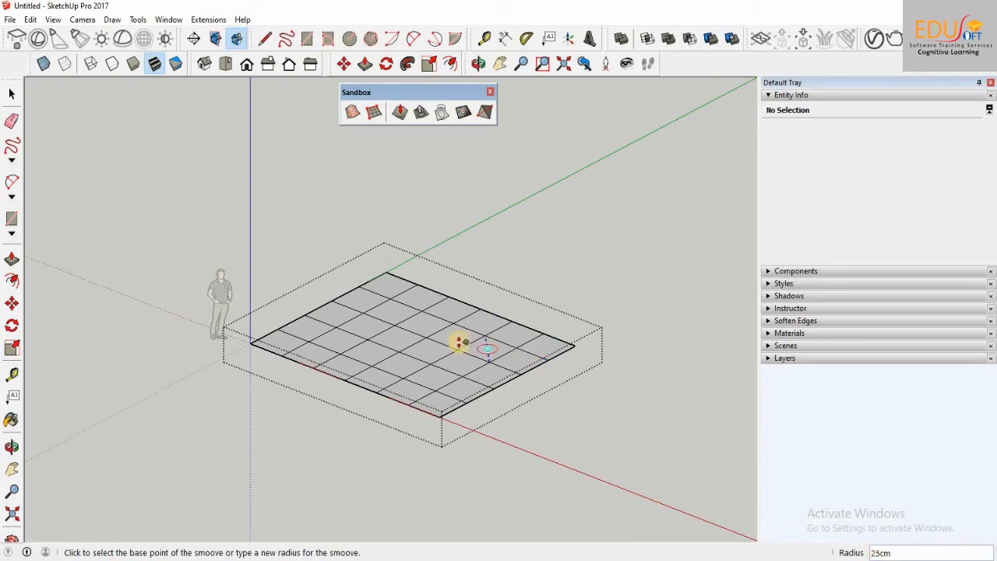
scroll(459, 353, "up", 4)
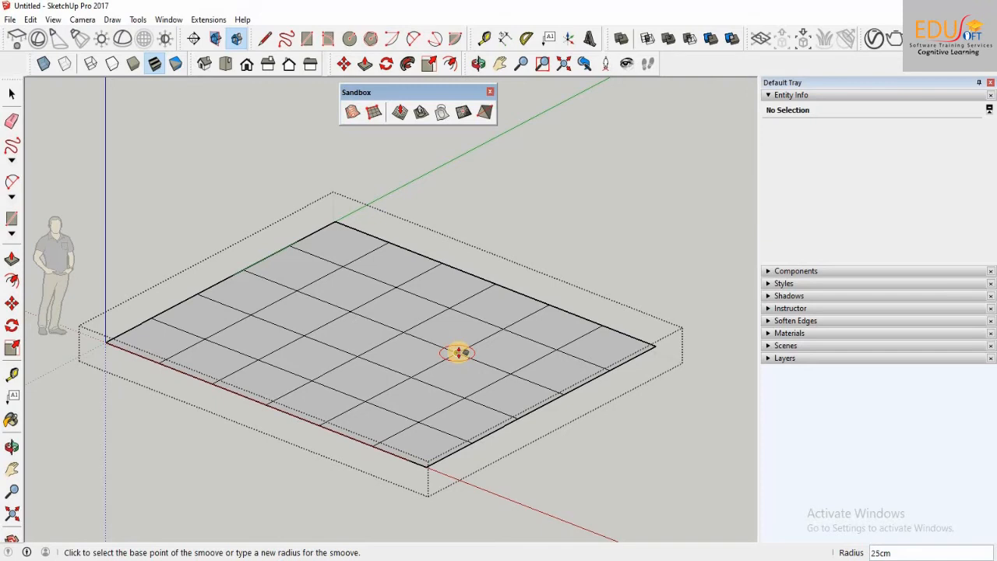
left_click(459, 353)
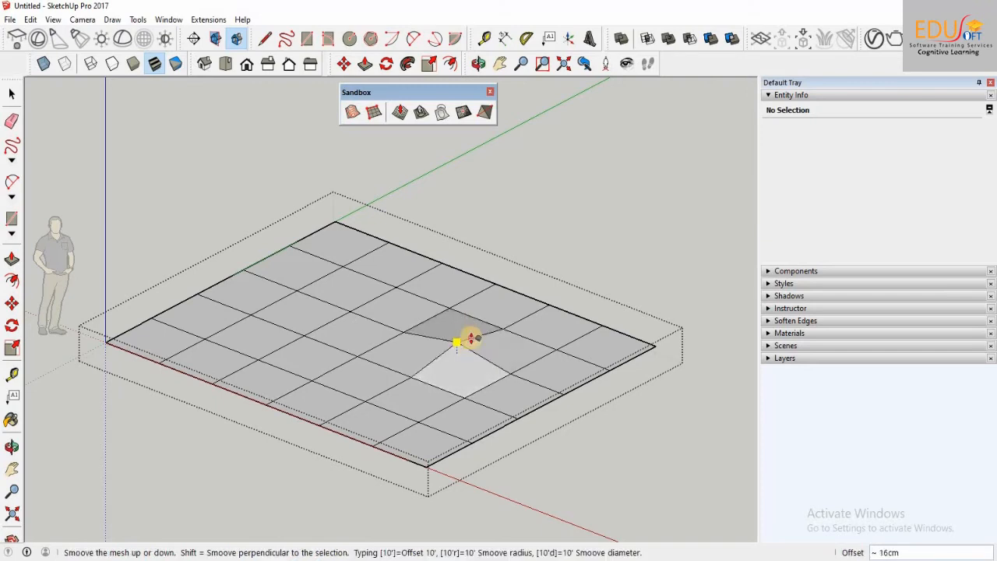
middle_click_drag(471, 337, 434, 219)
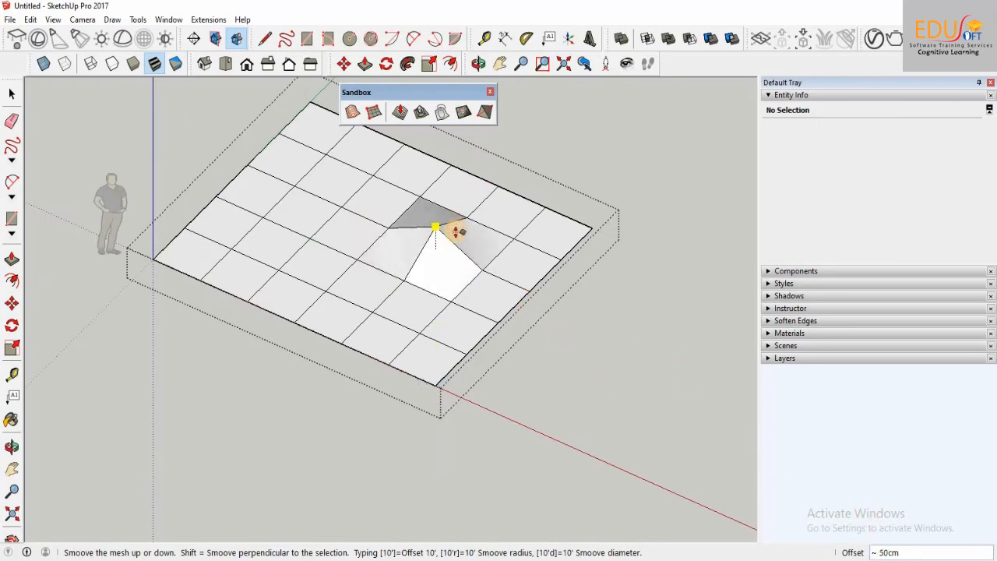
left_click(456, 232)
left_click(457, 233)
left_click(497, 234)
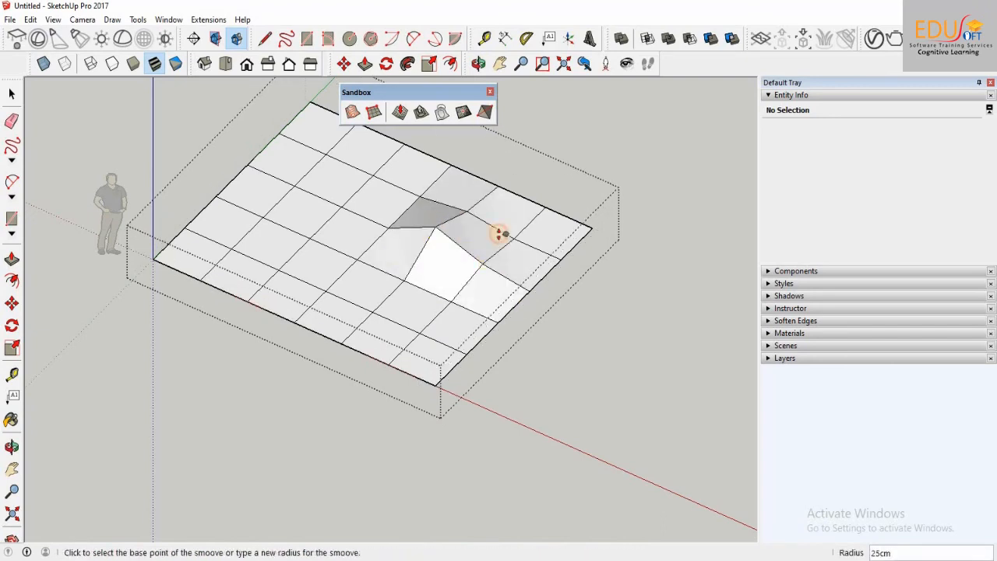
Step: Smoove an interior edge nearer the origin and an adjoining face downward into a hollow, then close the grid group
left_click(294, 257)
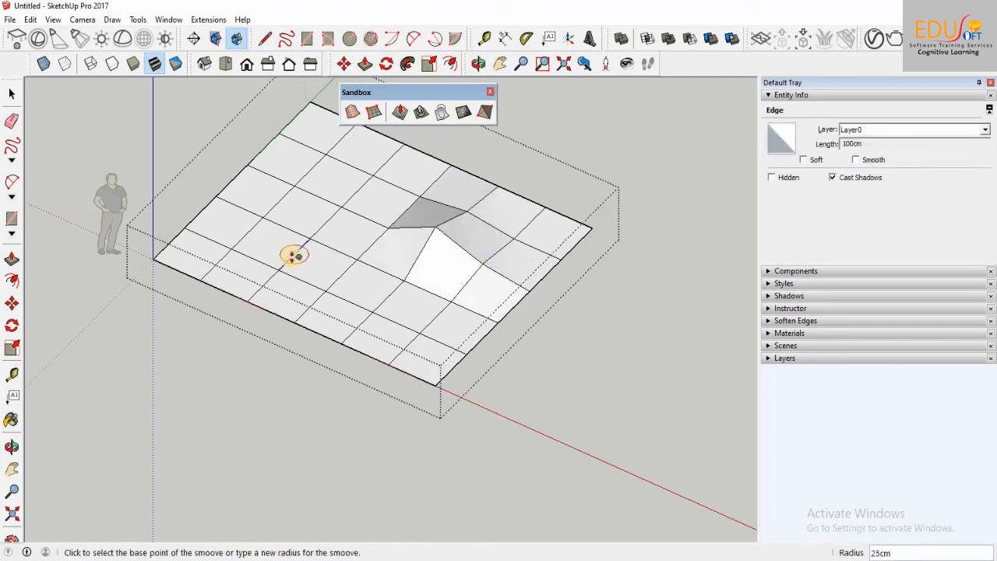
left_click(292, 257)
left_click(304, 267)
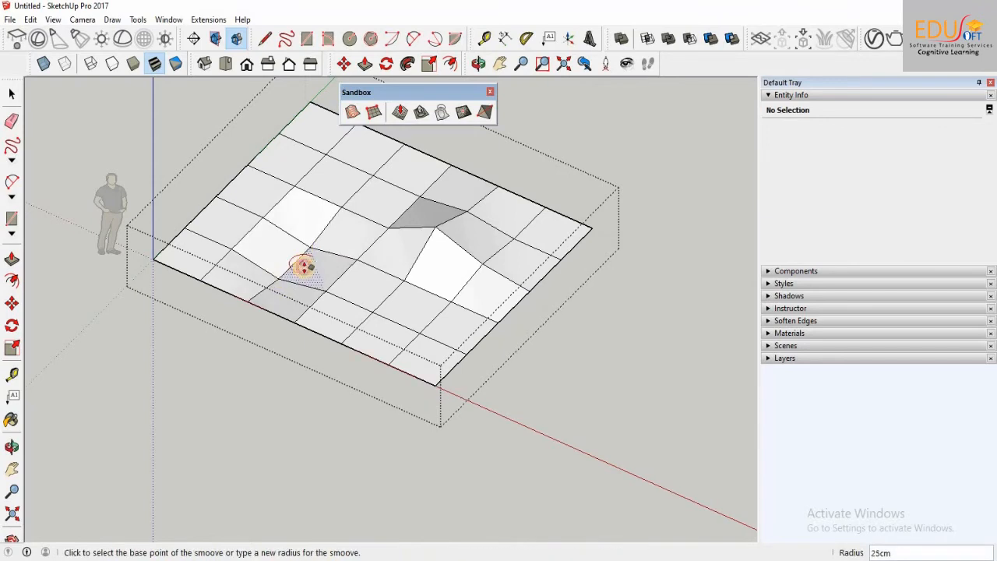
left_click(305, 266)
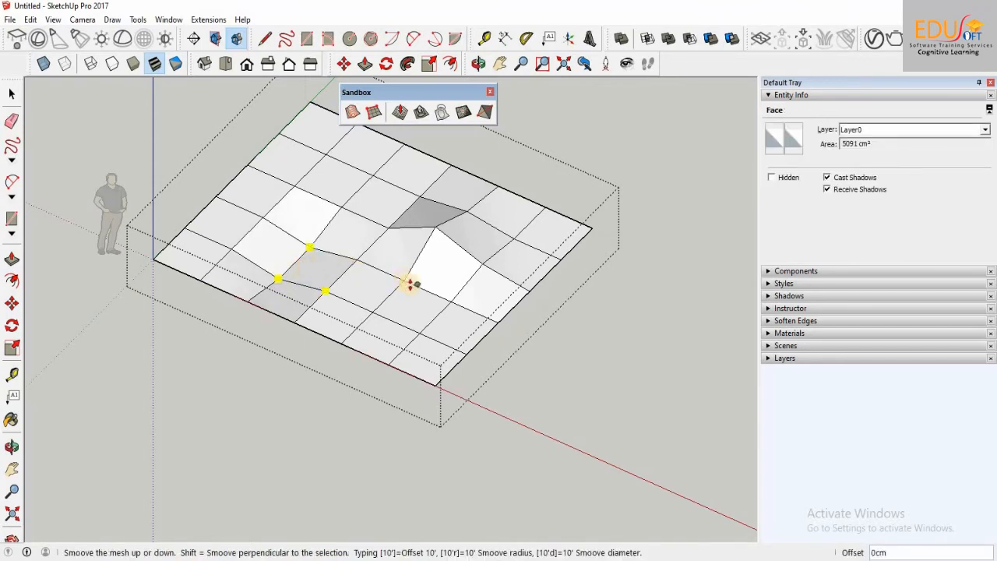
left_click(341, 282)
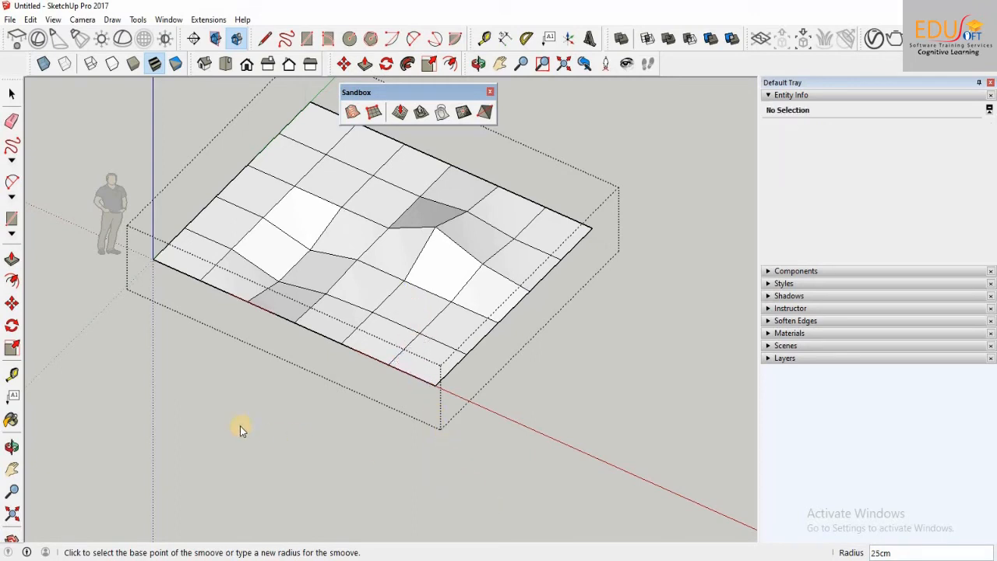
left_click(11, 93)
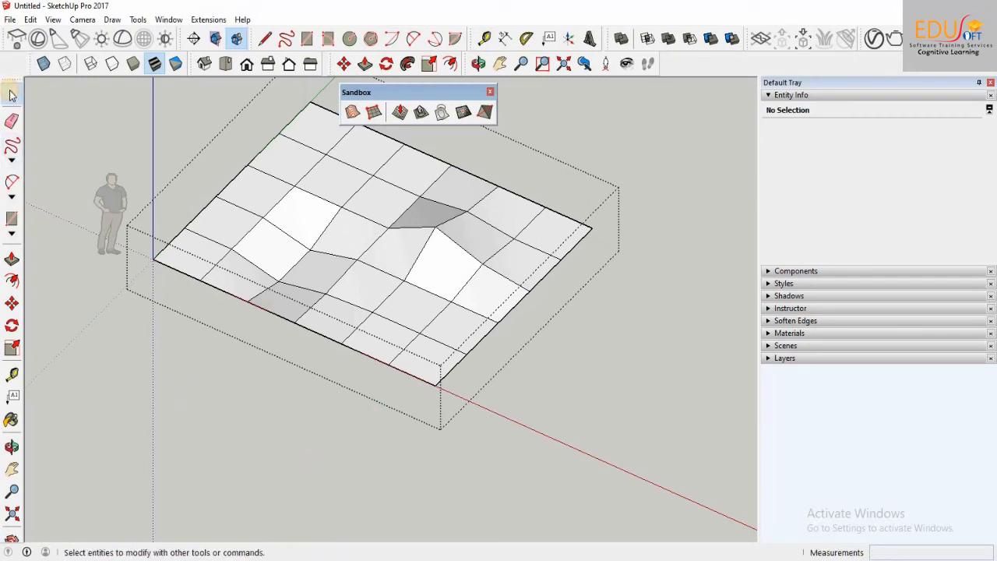
left_click(145, 363)
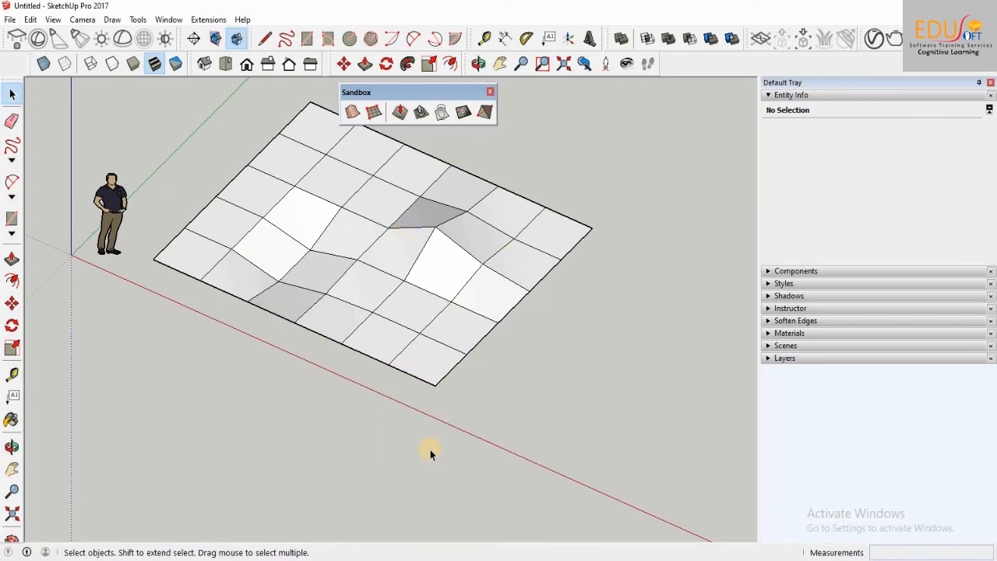
Step: Start Stamp with a 50 cm offset and pick the arched face floating above the flat grid as the shape to stamp
middle_click_drag(345, 440, 417, 418)
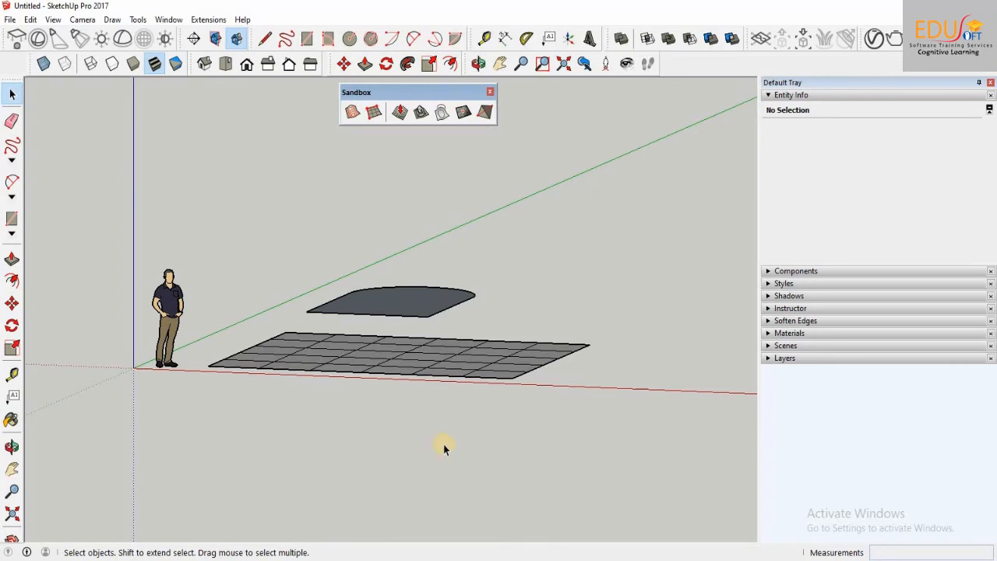
middle_click_drag(443, 446, 505, 471)
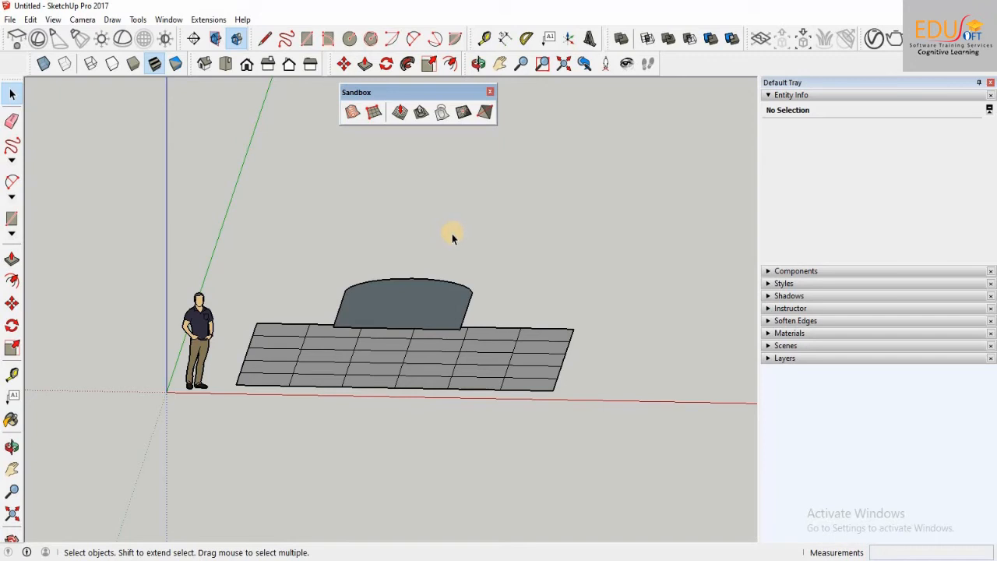
left_click(421, 115)
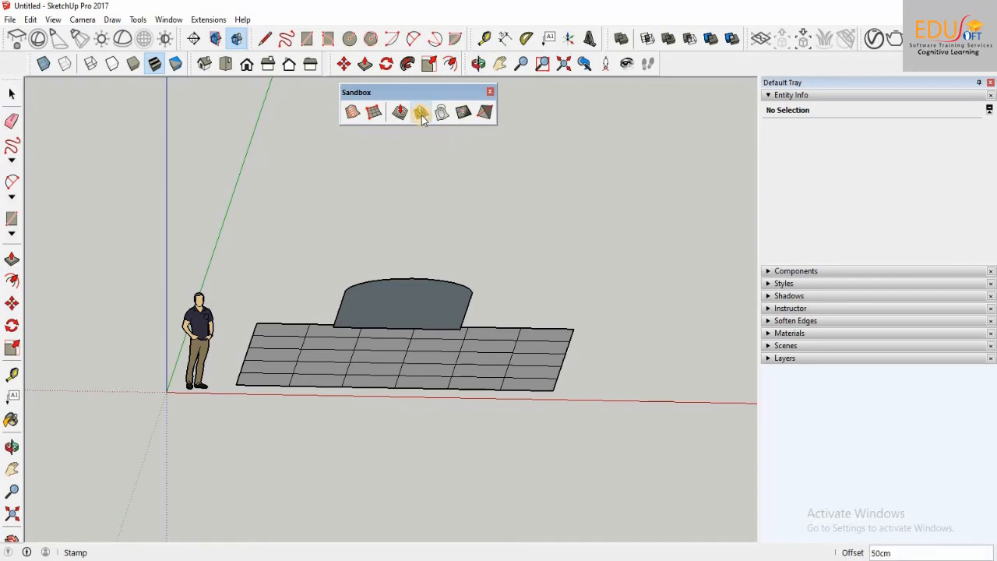
left_click(410, 316)
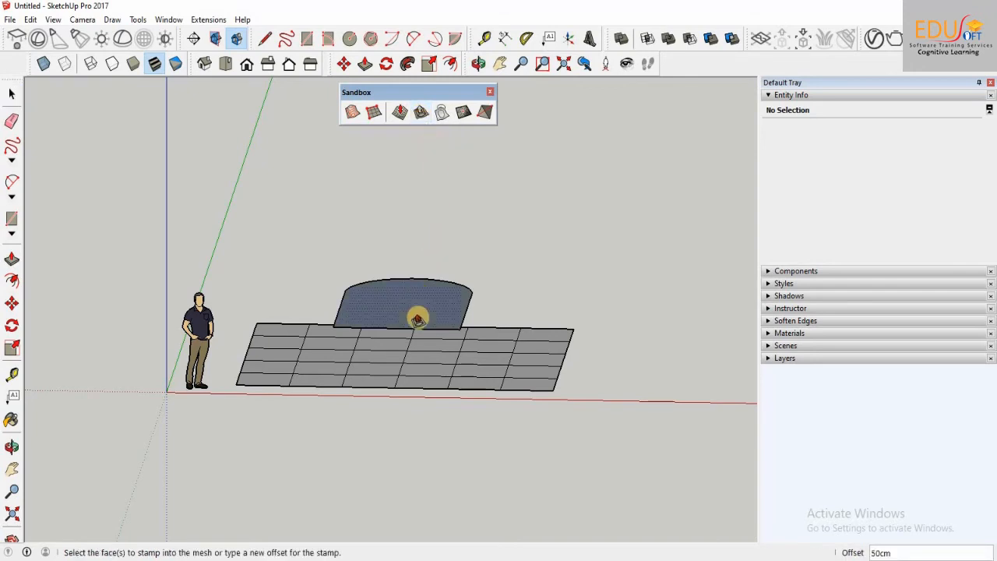
middle_click_drag(481, 507, 479, 355)
left_click(447, 320)
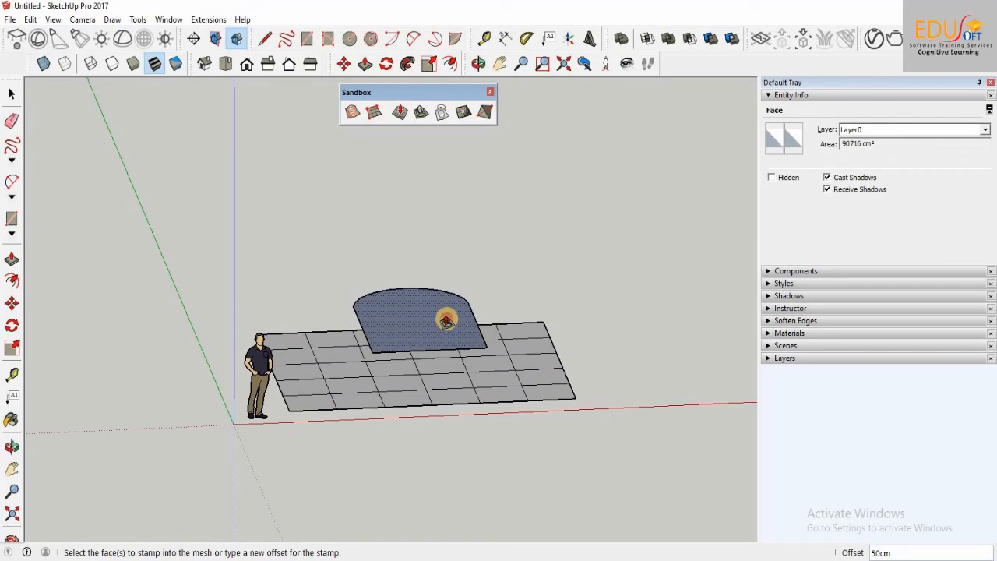
left_click(446, 320)
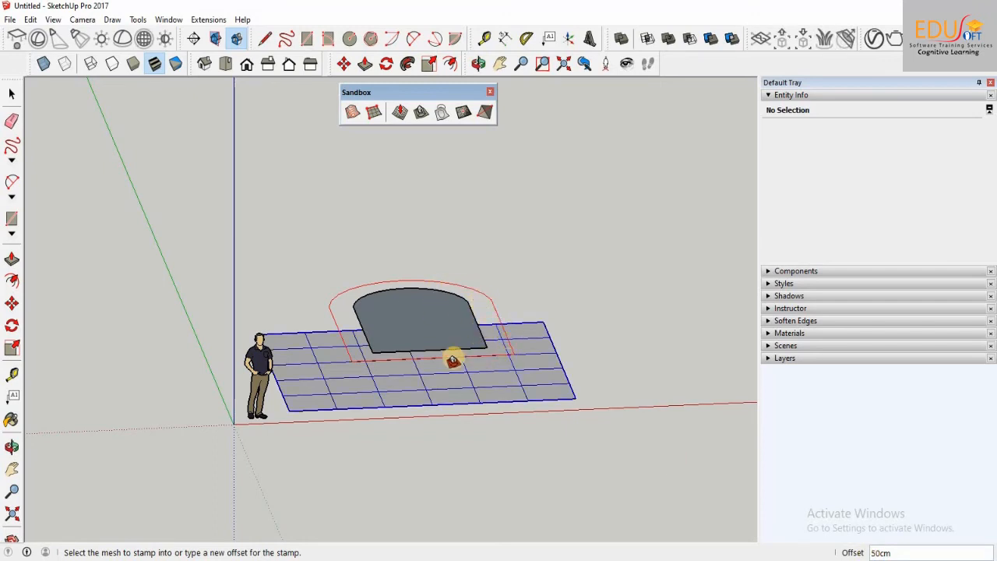
middle_click_drag(590, 289, 520, 360)
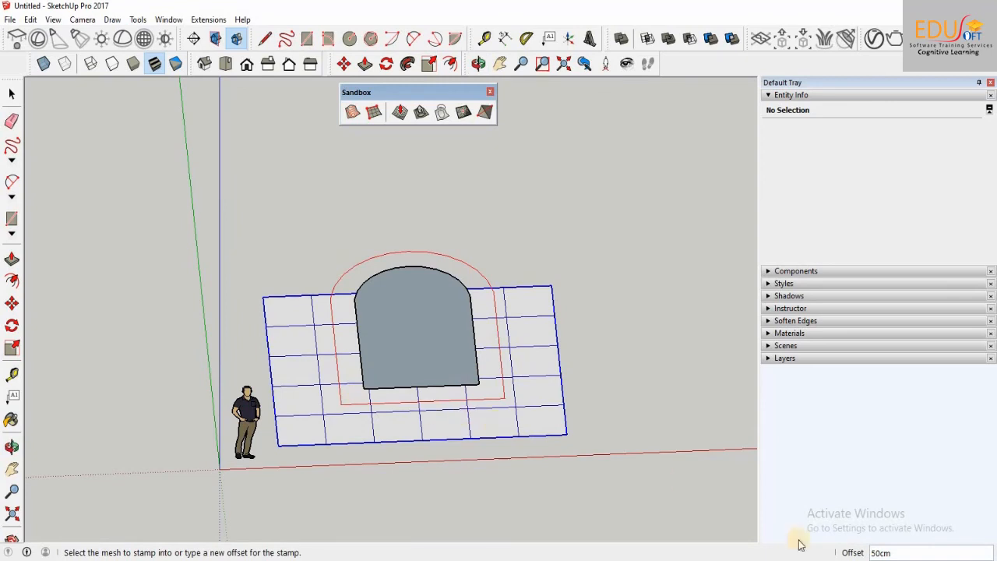
type("0")
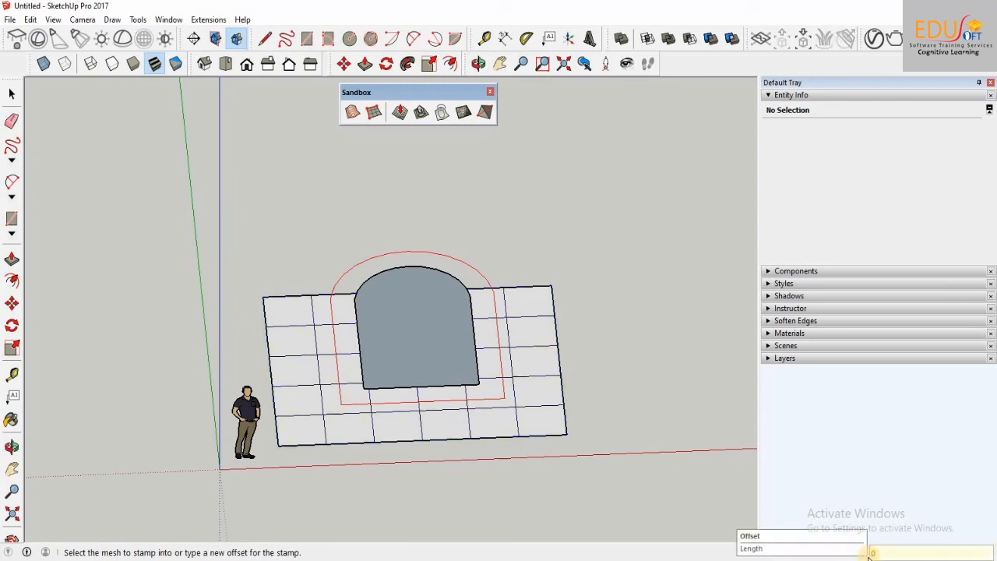
Step: Stamp the arched shape into the grid and set its elevation below the grid to form a recess
left_click(413, 423)
left_click(425, 425)
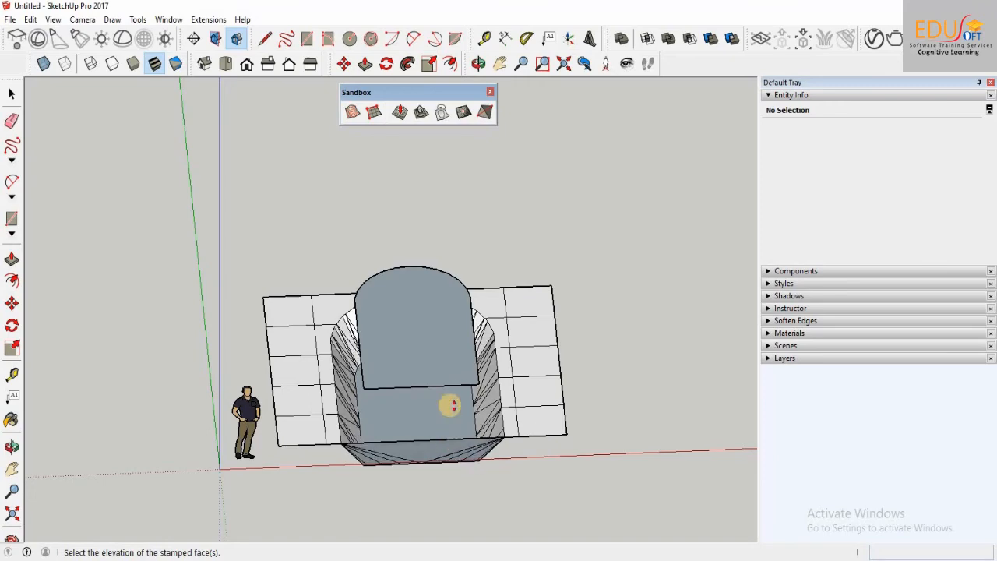
left_click(453, 452)
middle_click_drag(468, 493, 555, 445)
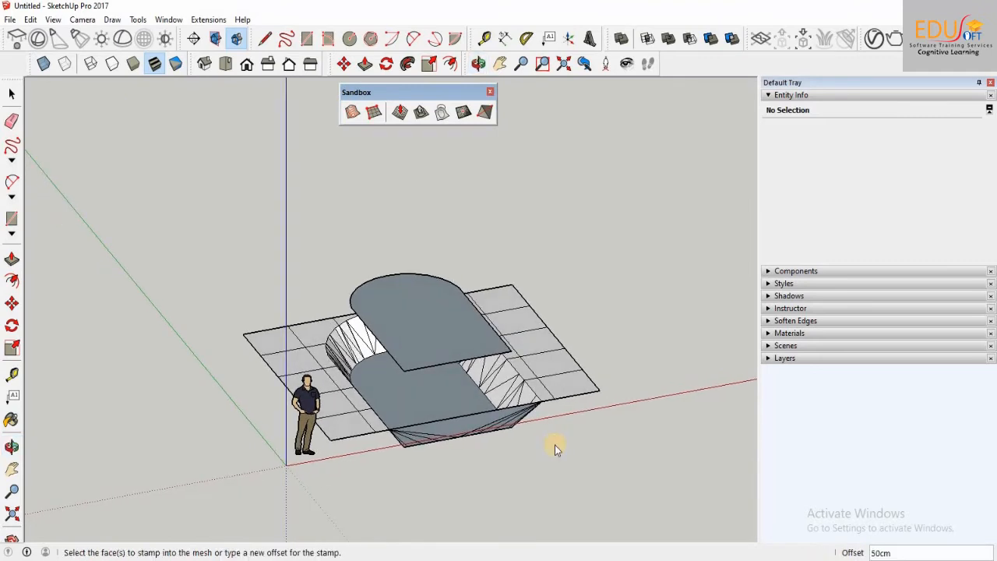
Step: Delete the arched face floating above the stamped recess, keeping its outline edges
left_click(11, 94)
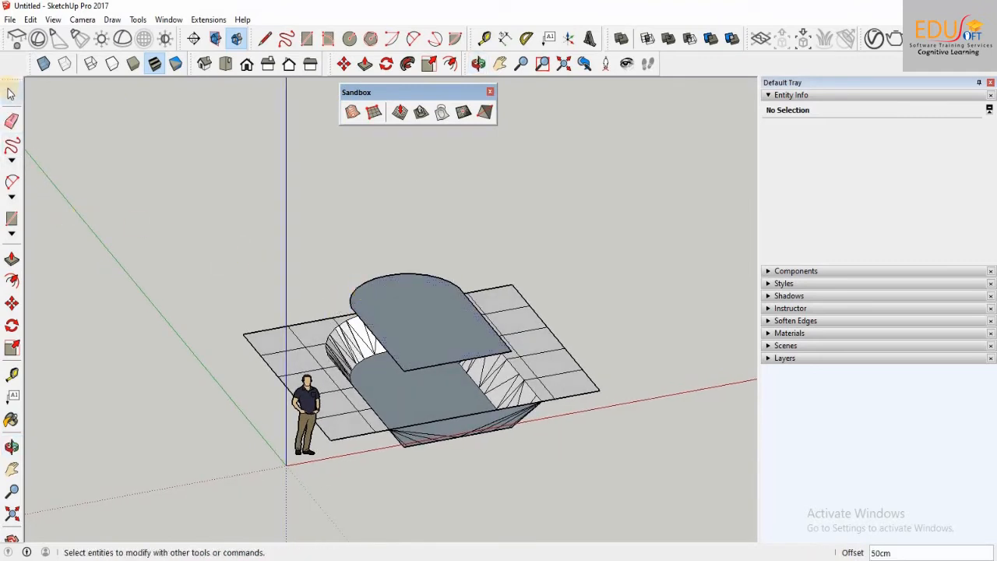
left_click(396, 310)
key("Delete")
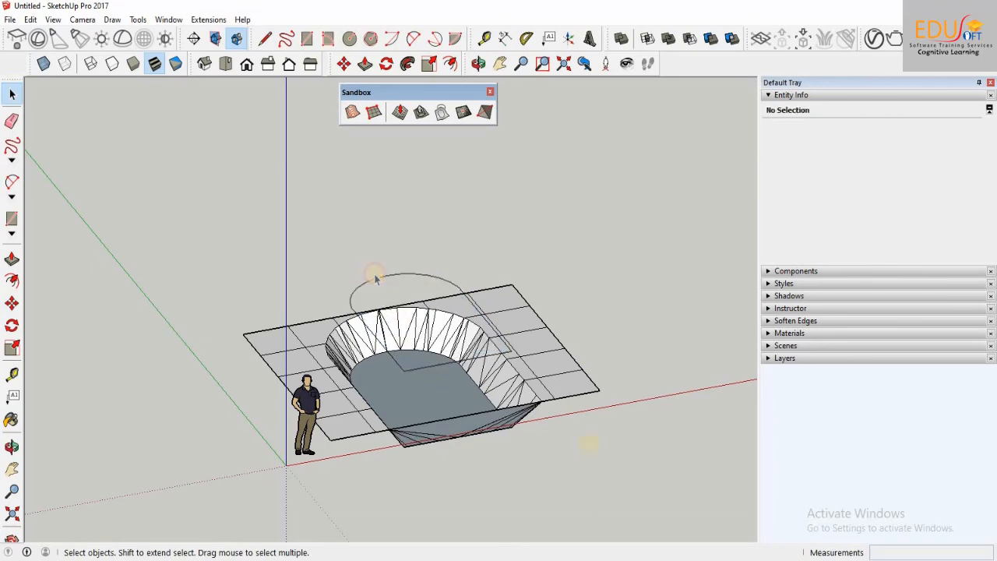
mouse_move(587, 444)
middle_mouse_down()
mouse_move(445, 530)
mouse_move(550, 530)
mouse_move(606, 410)
mouse_move(574, 445)
mouse_move(597, 448)
middle_mouse_up()
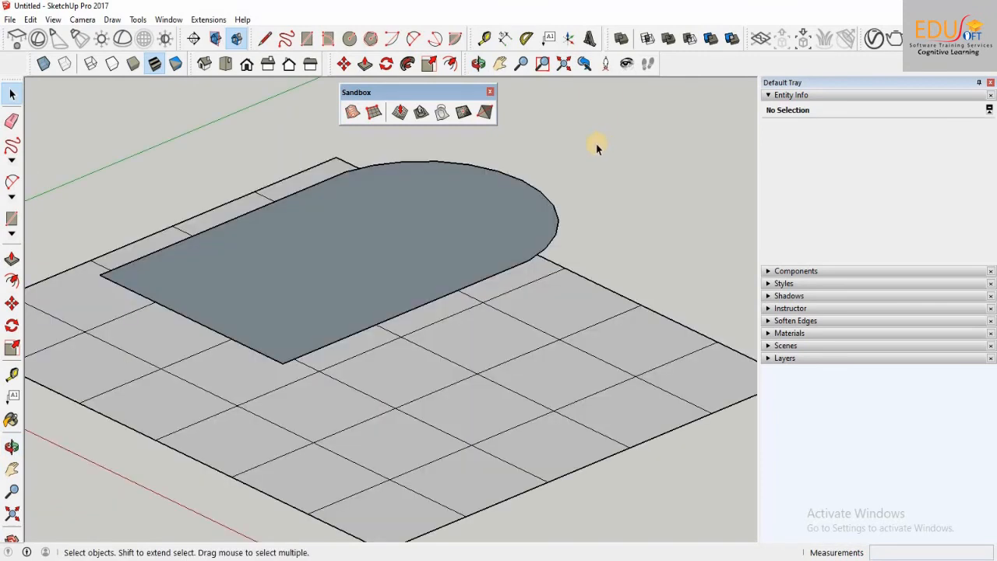
Step: Drape the outline of the floating arched face onto the flat grid below it
left_click(441, 113)
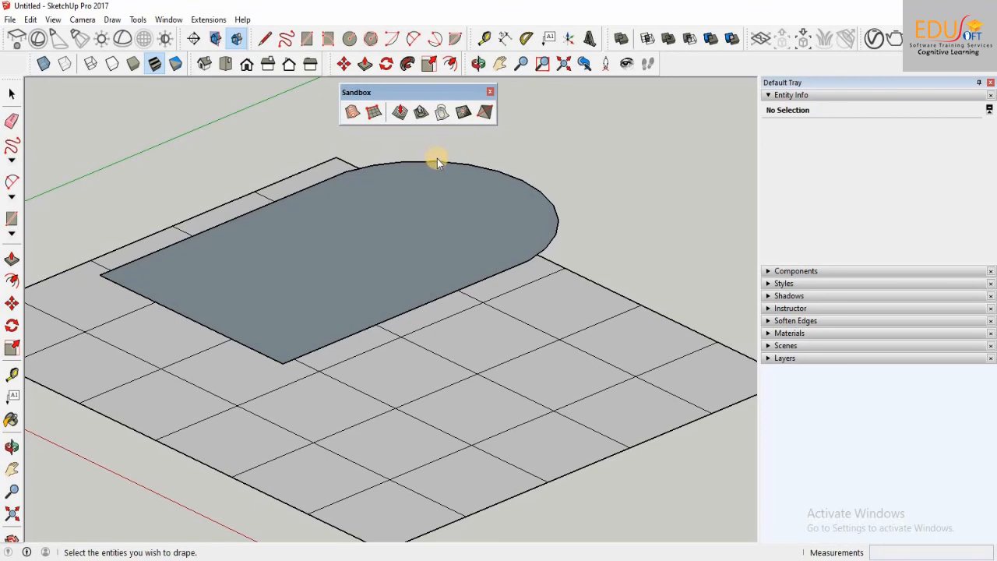
left_click(444, 216)
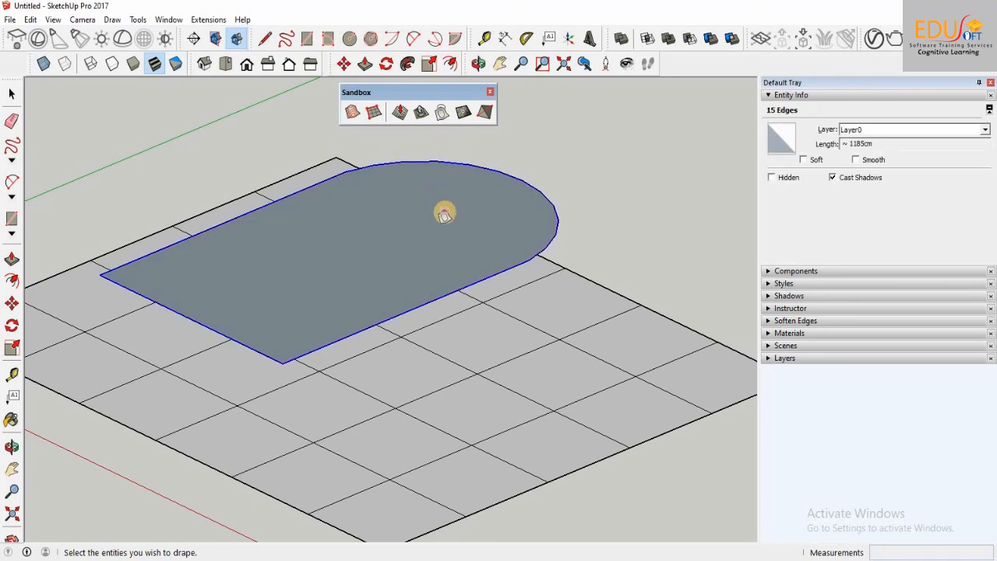
left_click(487, 352)
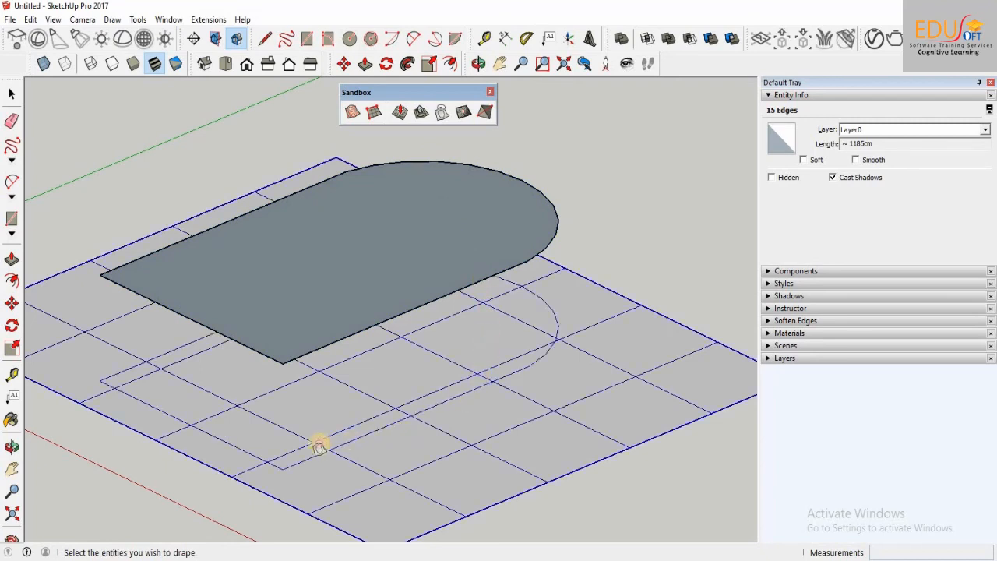
left_click(11, 93)
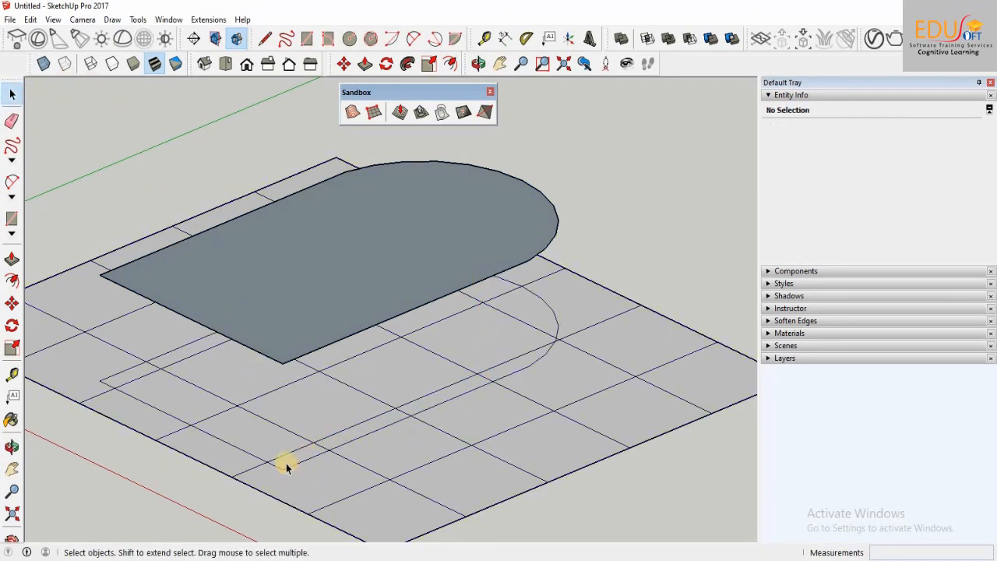
middle_click_drag(607, 250, 550, 210)
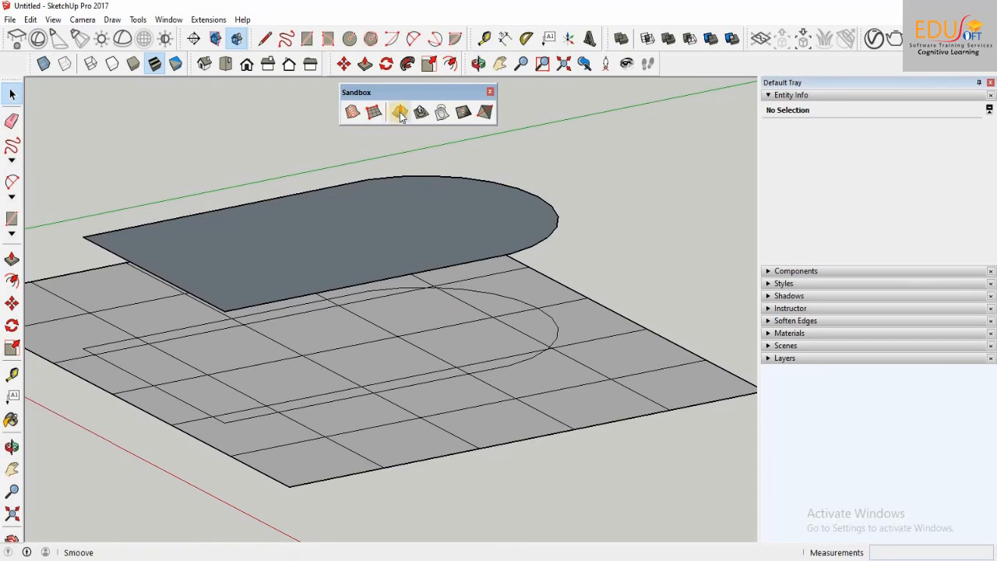
Step: Open the grid group for editing and Smoove two edges on the near straight side of the draped outline slightly downward with a 25 cm radius
left_click(196, 264)
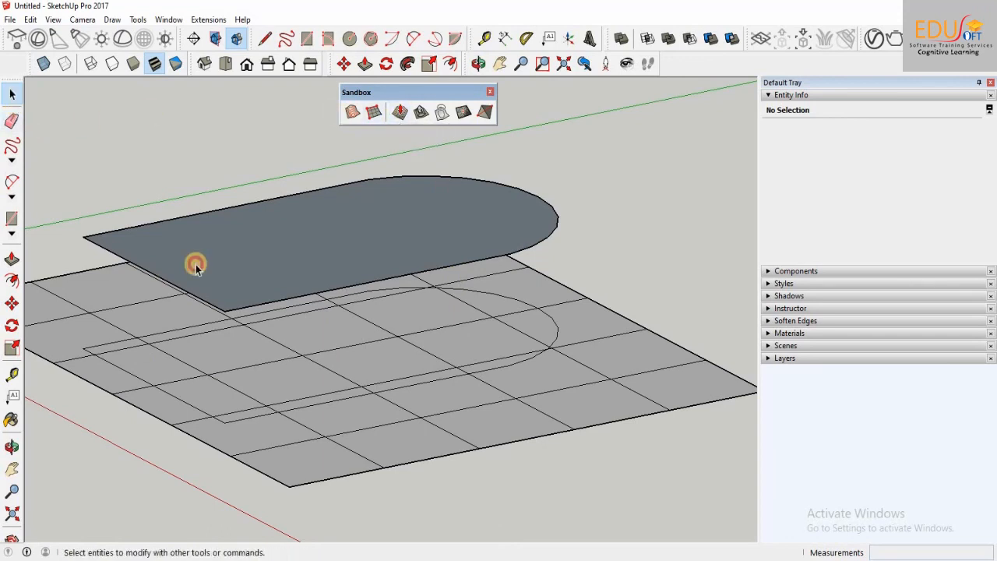
double_click(301, 382)
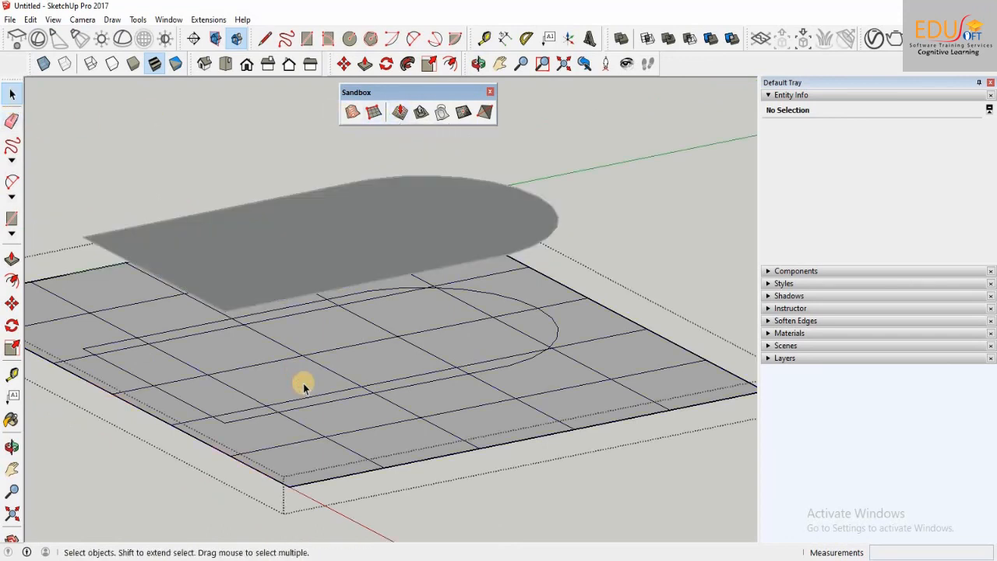
left_click(399, 115)
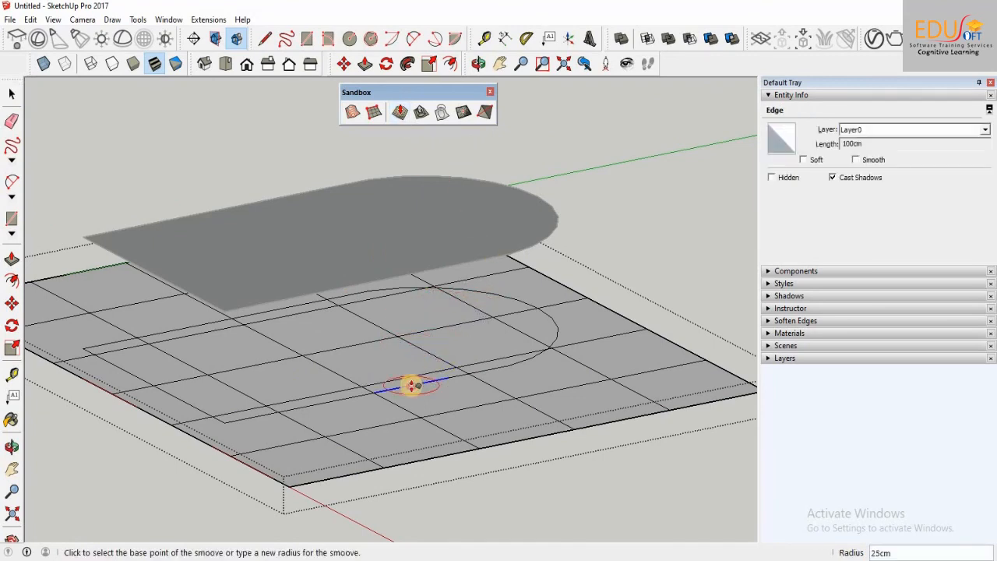
left_click(412, 385)
left_click(416, 398)
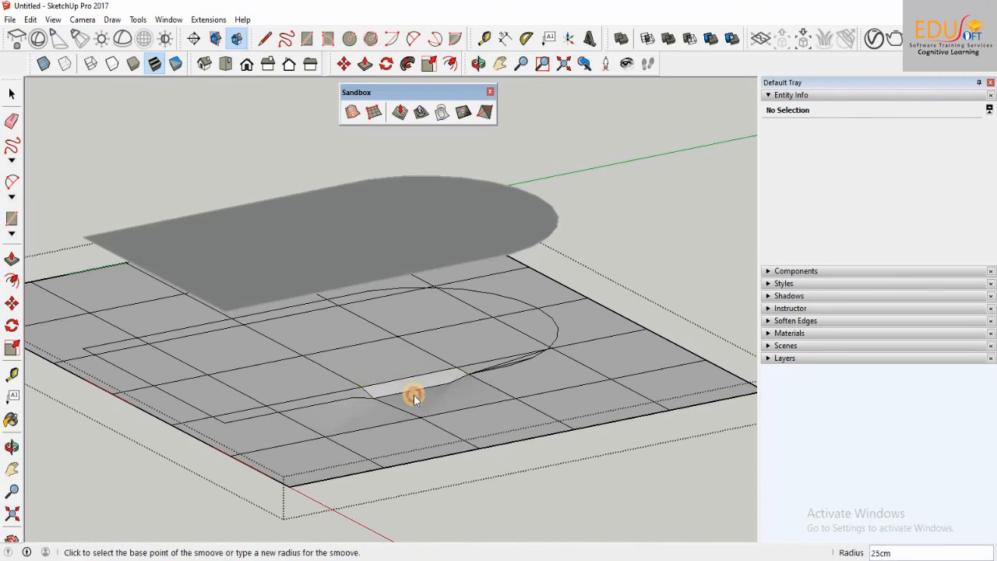
left_click(307, 413)
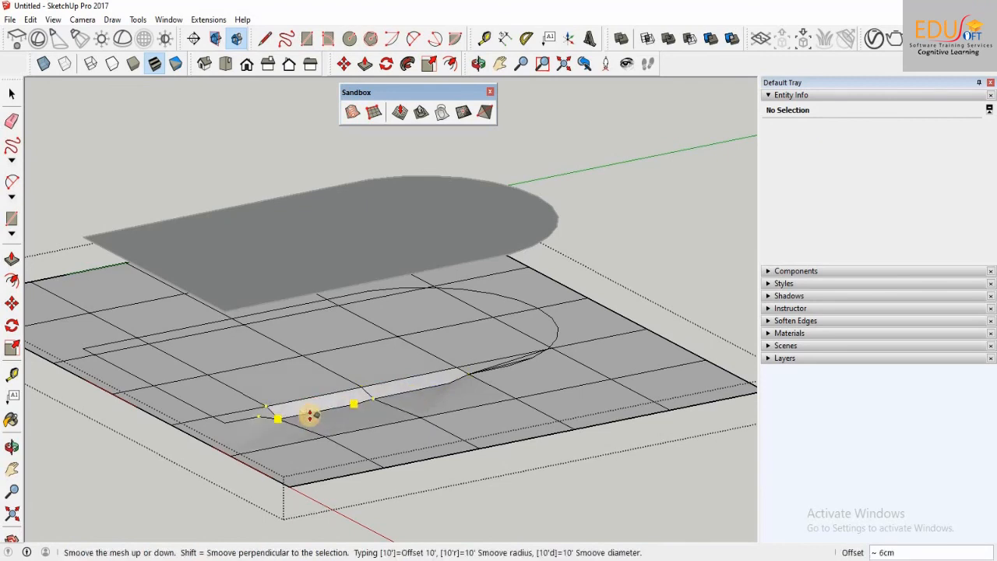
left_click(312, 414)
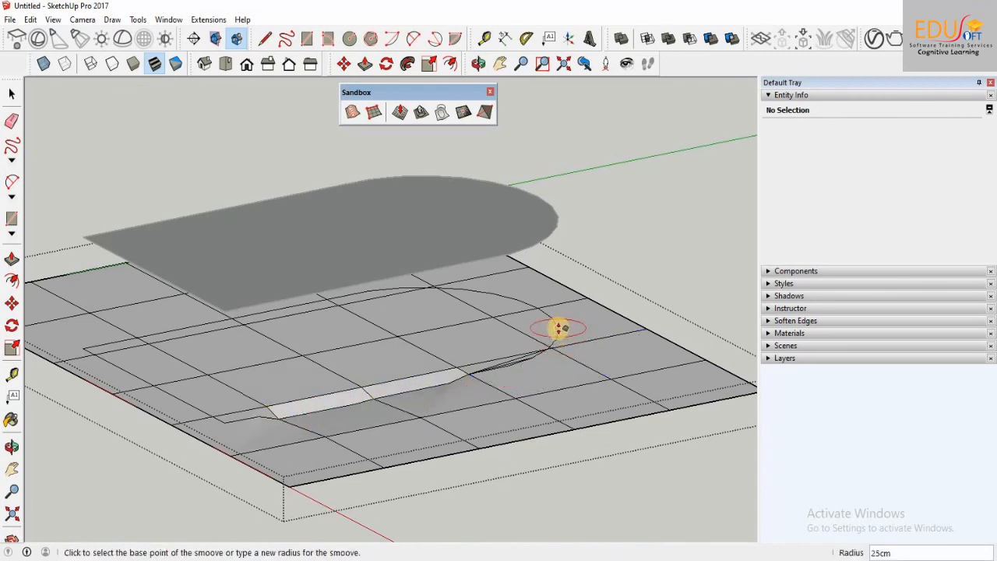
Step: Smoove the draped outline's rounded end by about 1 cm with a 25 cm radius and close the grid group
left_click(560, 328)
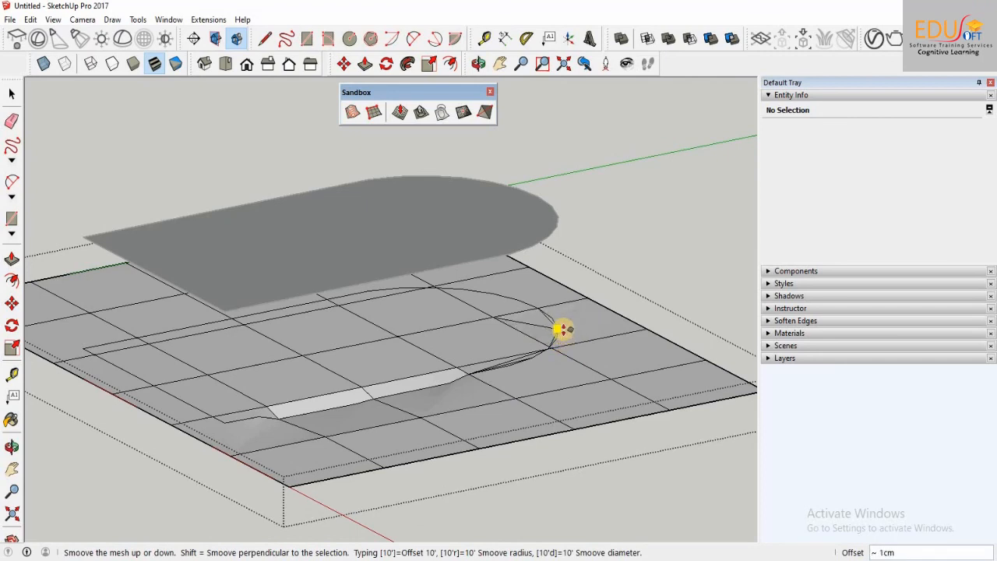
left_click(561, 330)
left_click(12, 94)
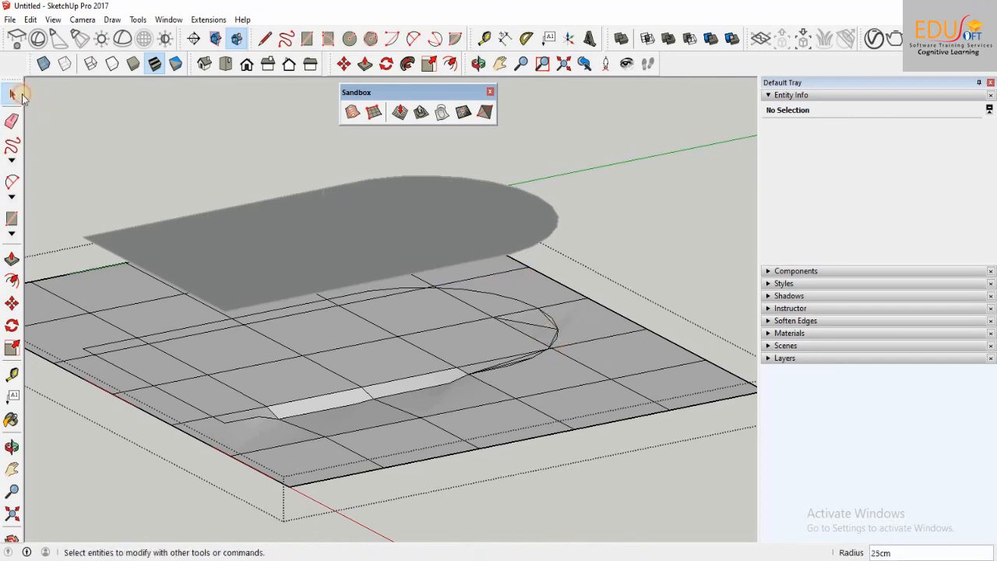
left_click(138, 126)
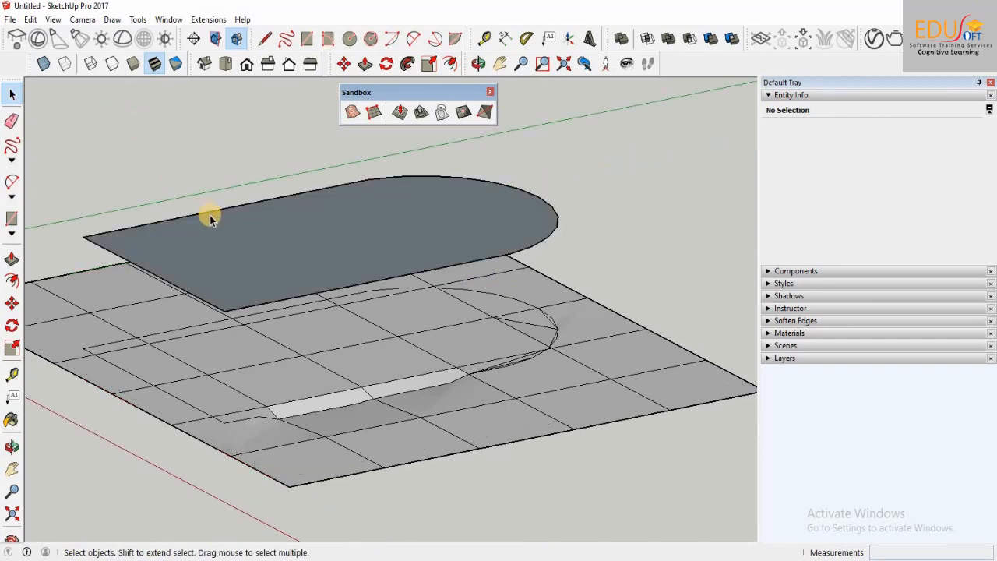
mouse_move(220, 183)
middle_mouse_down()
mouse_move(297, 198)
mouse_move(303, 187)
middle_mouse_up()
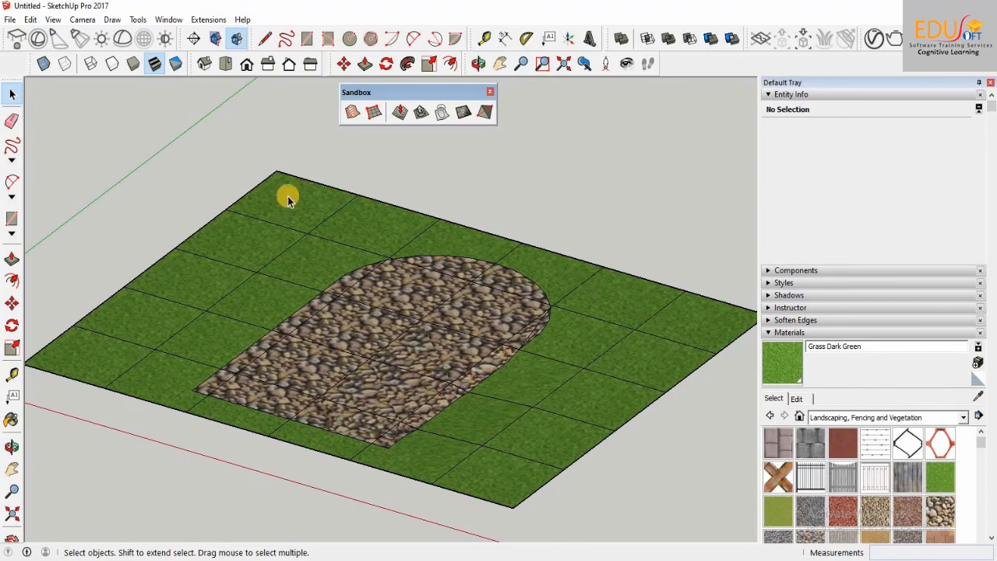
mouse_move(646, 487)
middle_mouse_down()
mouse_move(584, 460)
mouse_move(592, 473)
middle_mouse_up()
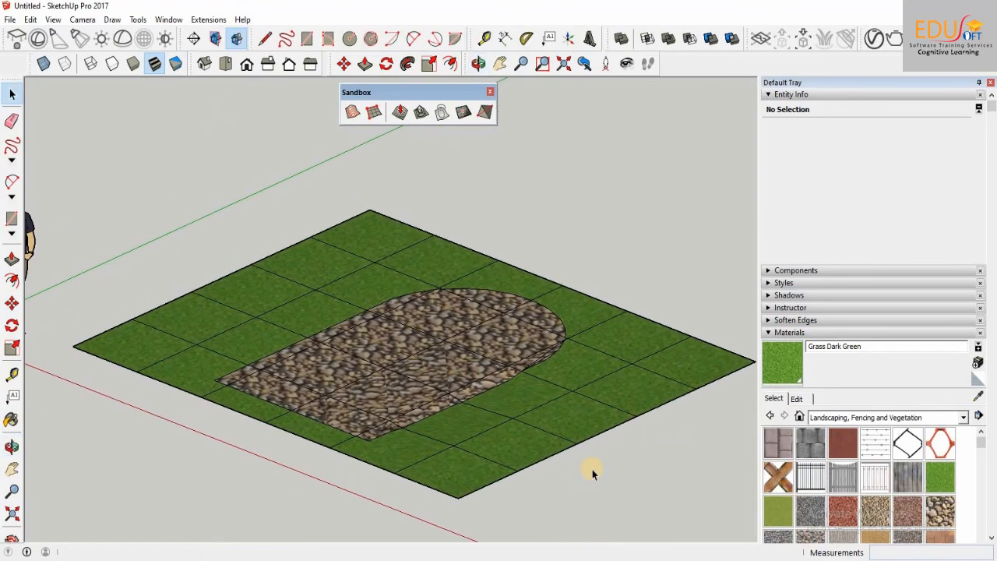